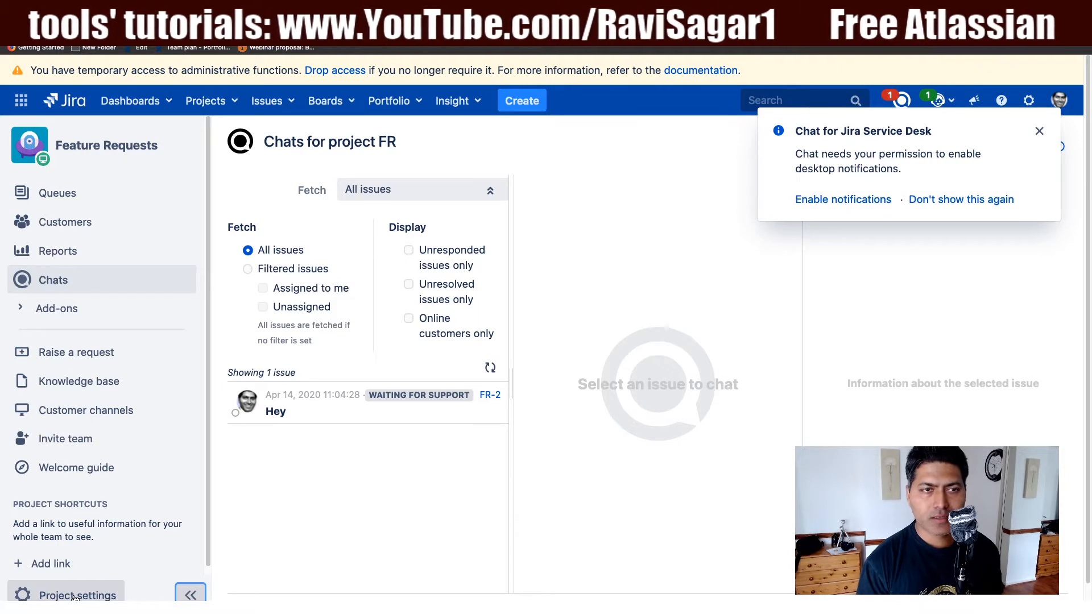
- Open the settings of the Feature Requests project and look through its configuration sections
left_click(74, 596)
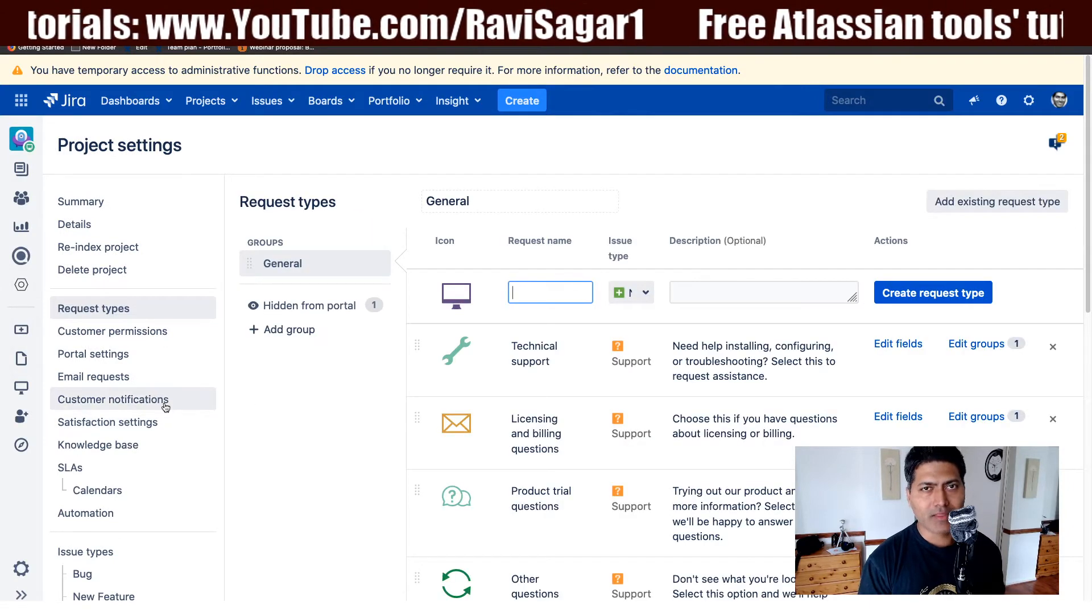
scroll(164, 407, "down", 10)
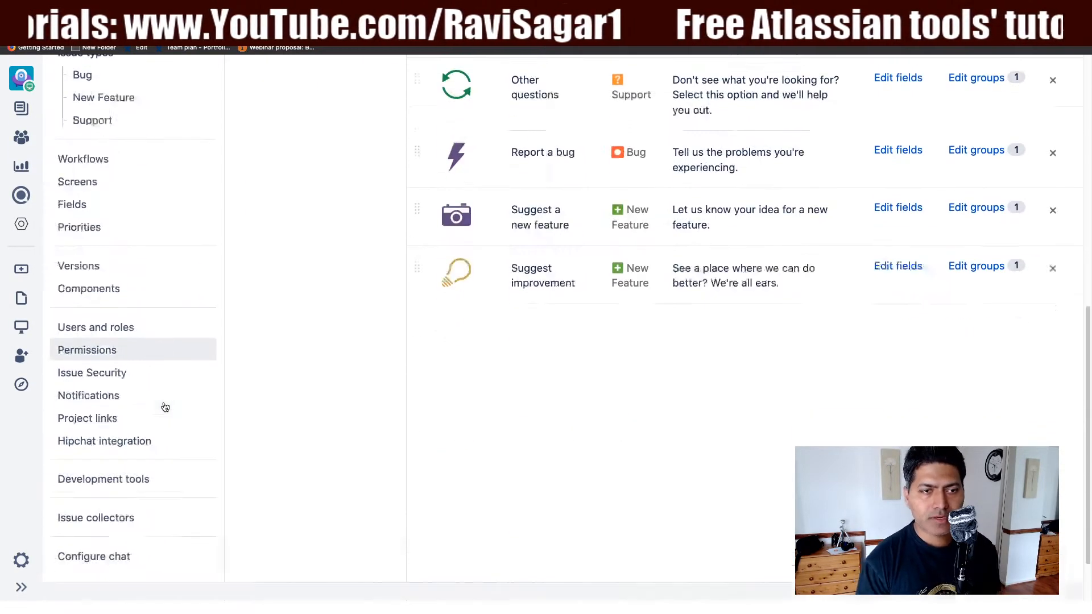
scroll(164, 408, "down", 1)
scroll(163, 407, "up", 2)
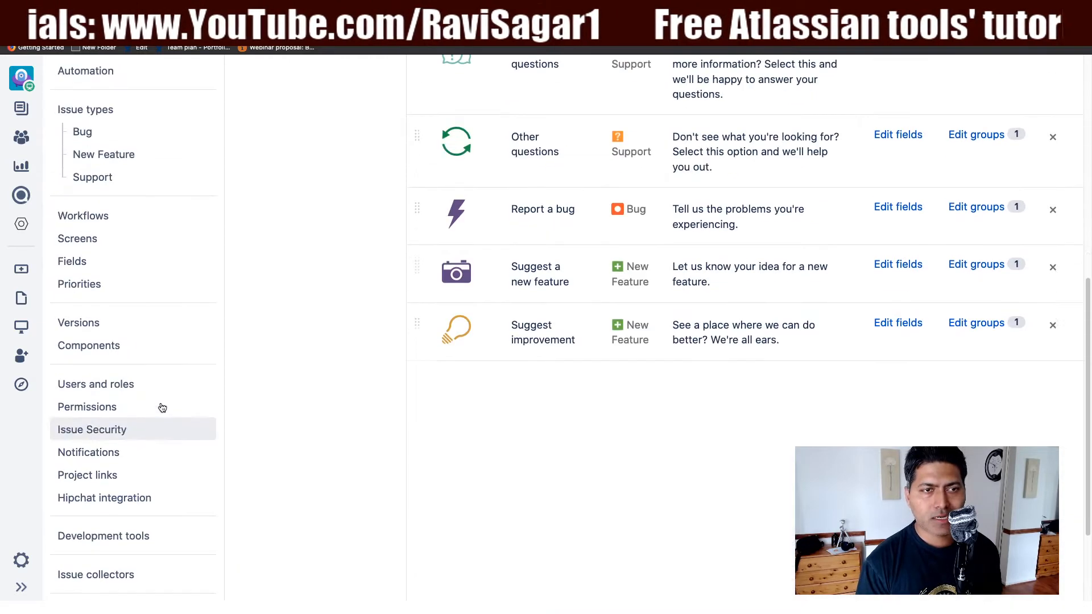
scroll(163, 407, "up", 1)
scroll(162, 407, "down", 2)
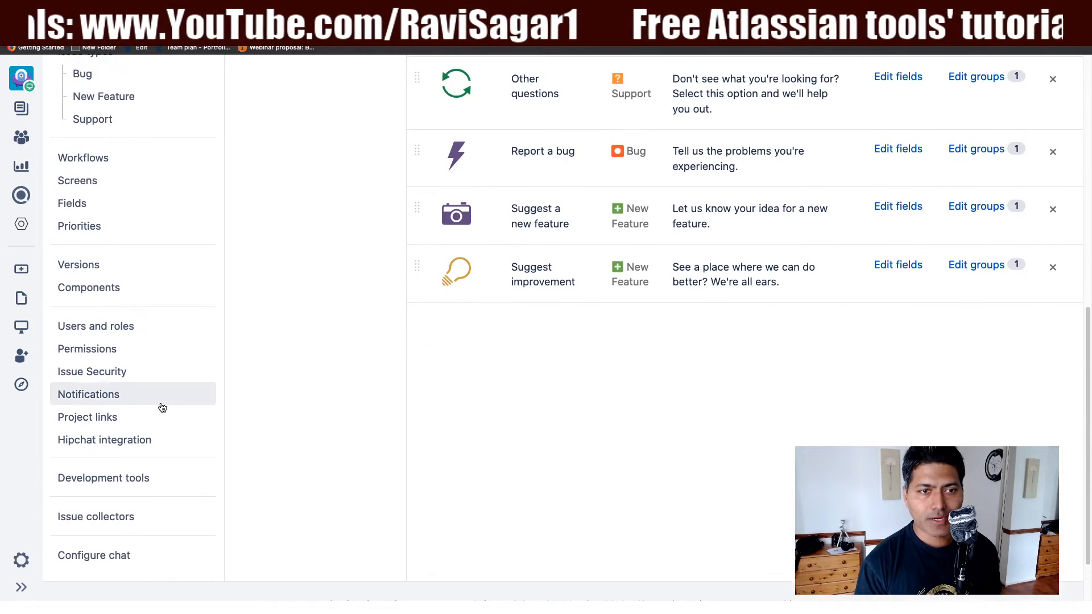
scroll(172, 423, "up", 6)
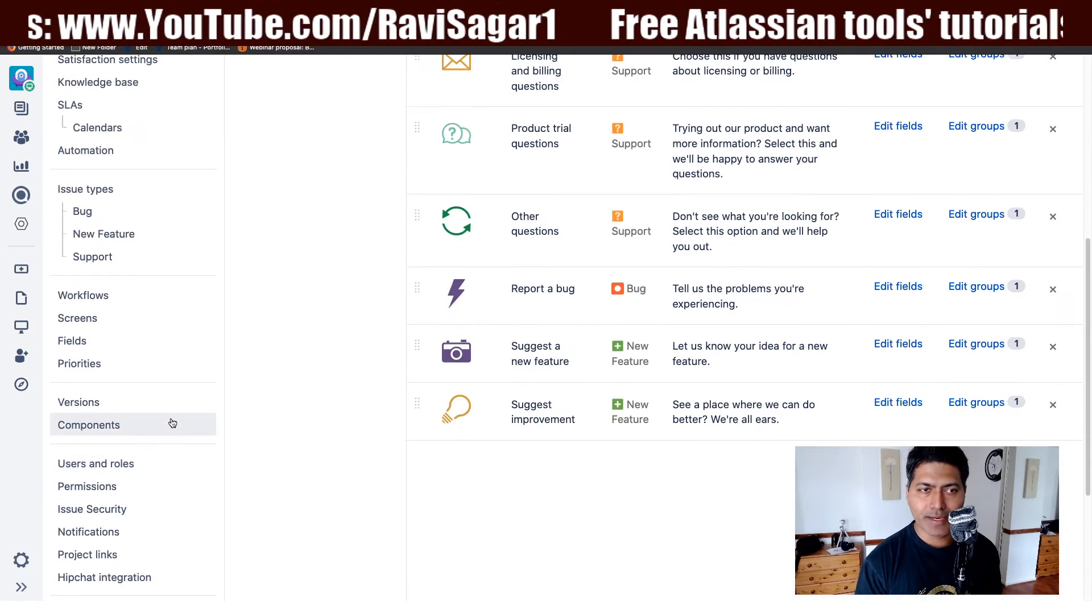
scroll(150, 316, "up", 1)
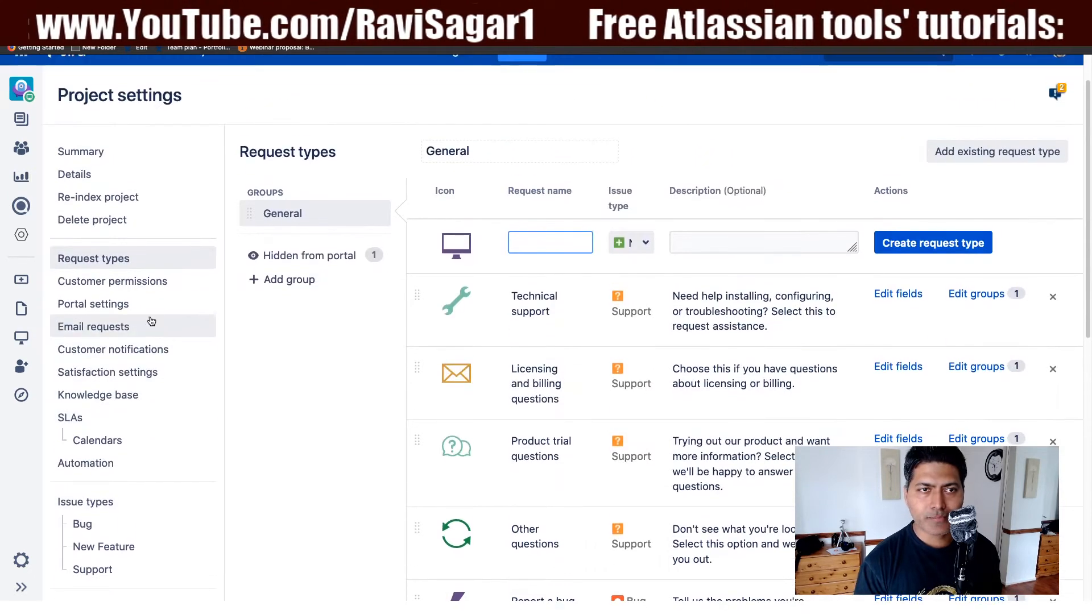
scroll(141, 290, "down", 4)
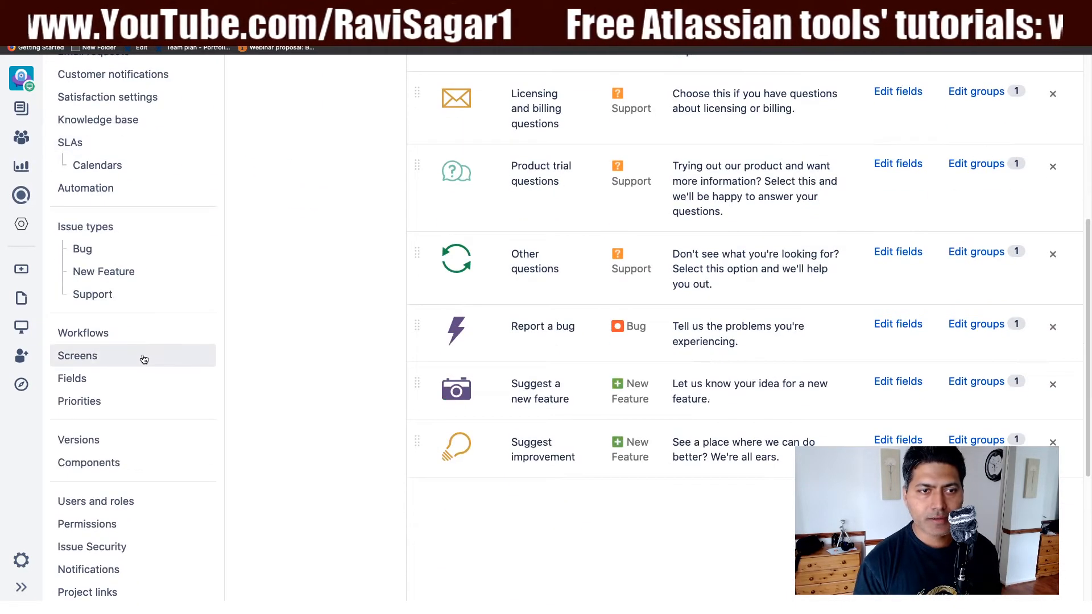
scroll(143, 357, "down", 3)
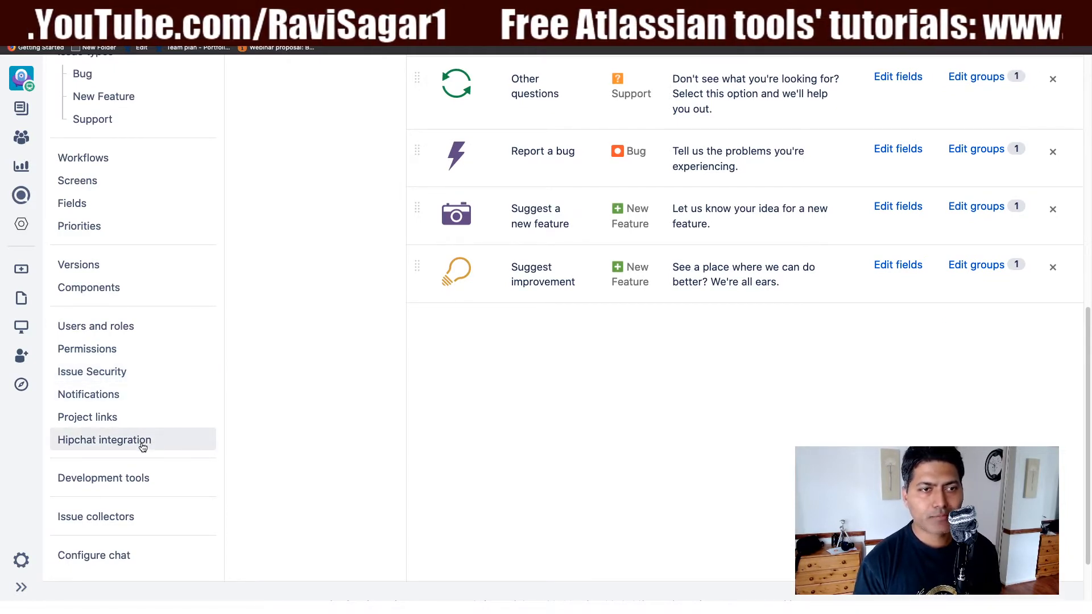
scroll(152, 325, "up", 3)
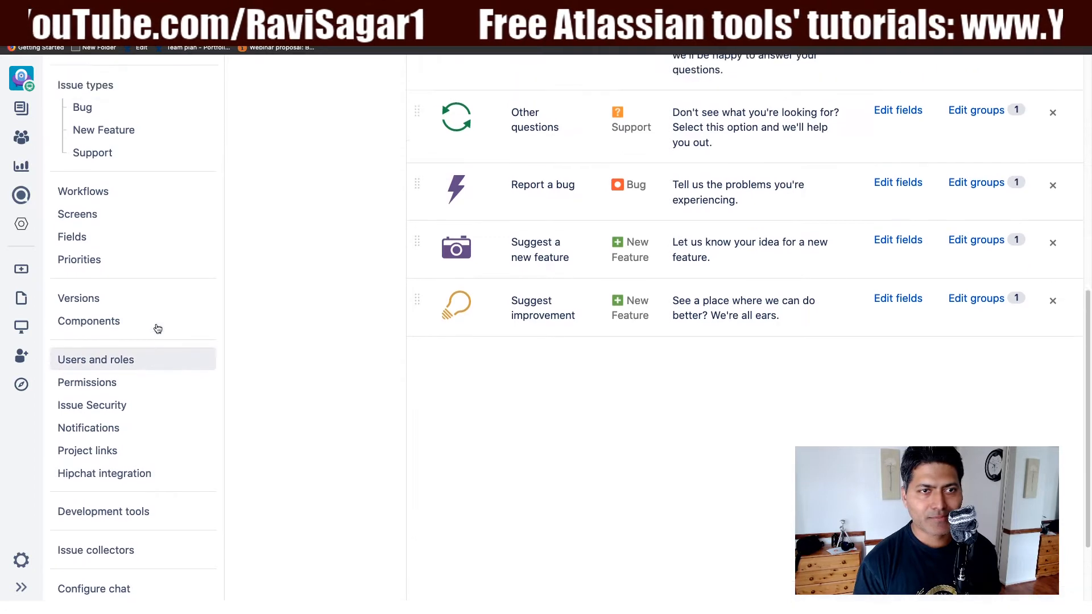
- Open the FR: Jira Service Desk Screen used for the Create Issue operation and review its fields
left_click(130, 323)
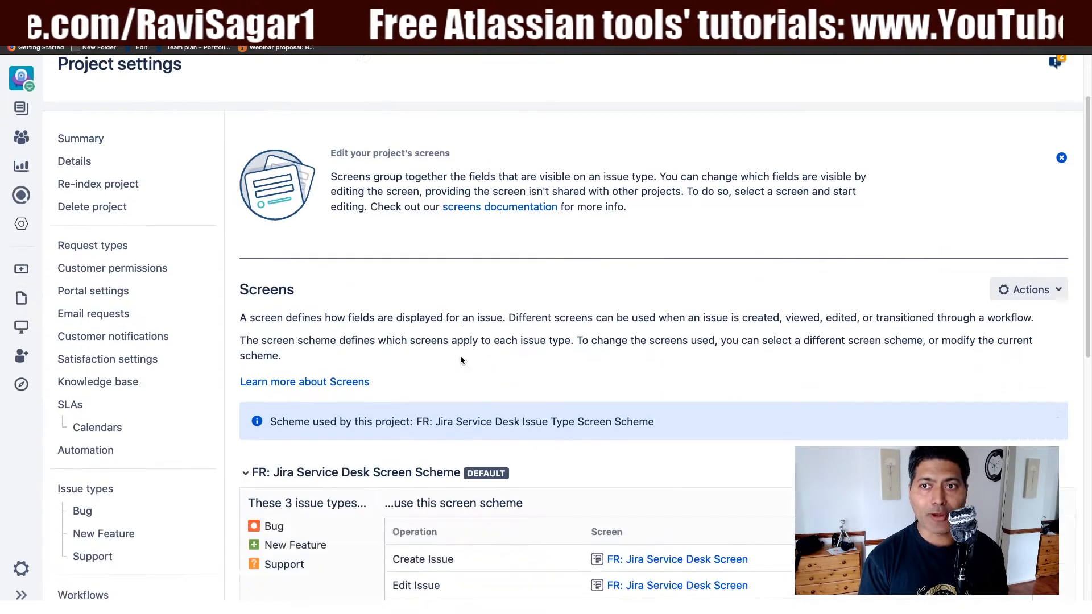
scroll(490, 353, "down", 3)
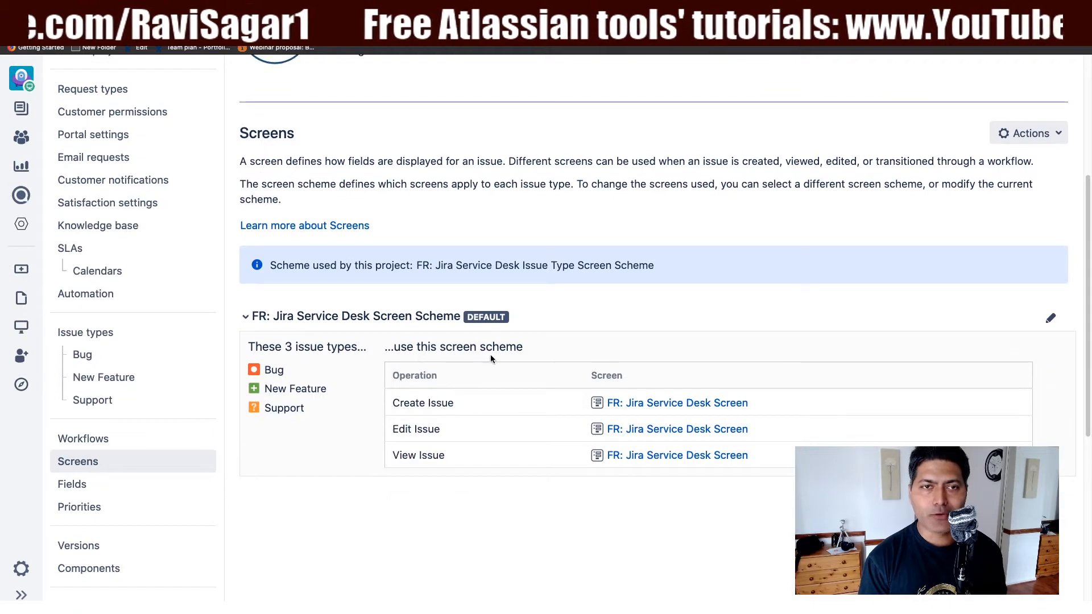
left_click(682, 407)
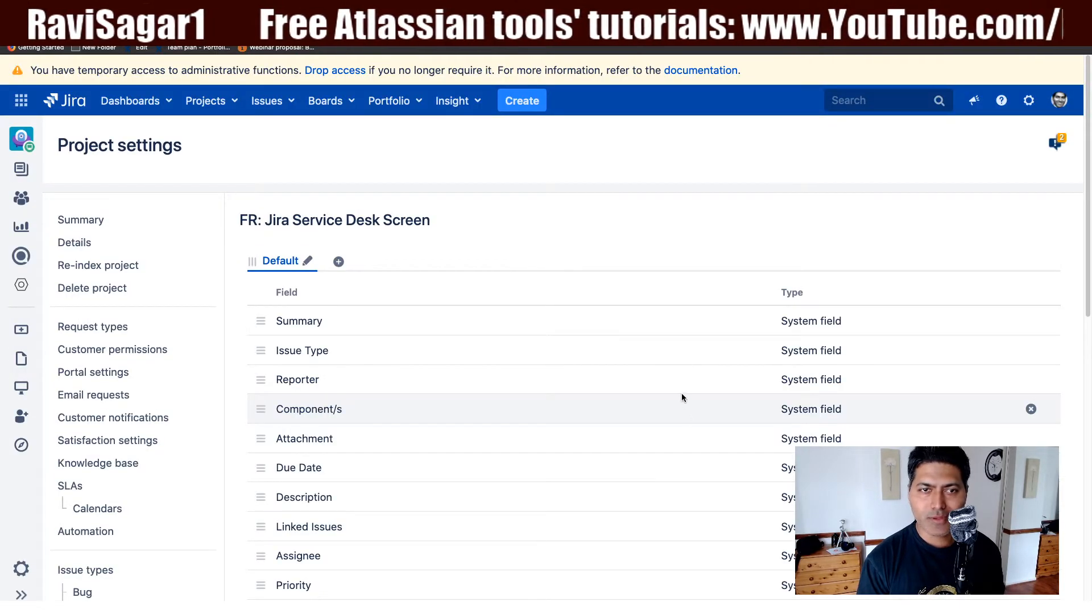
scroll(681, 393, "down", 9)
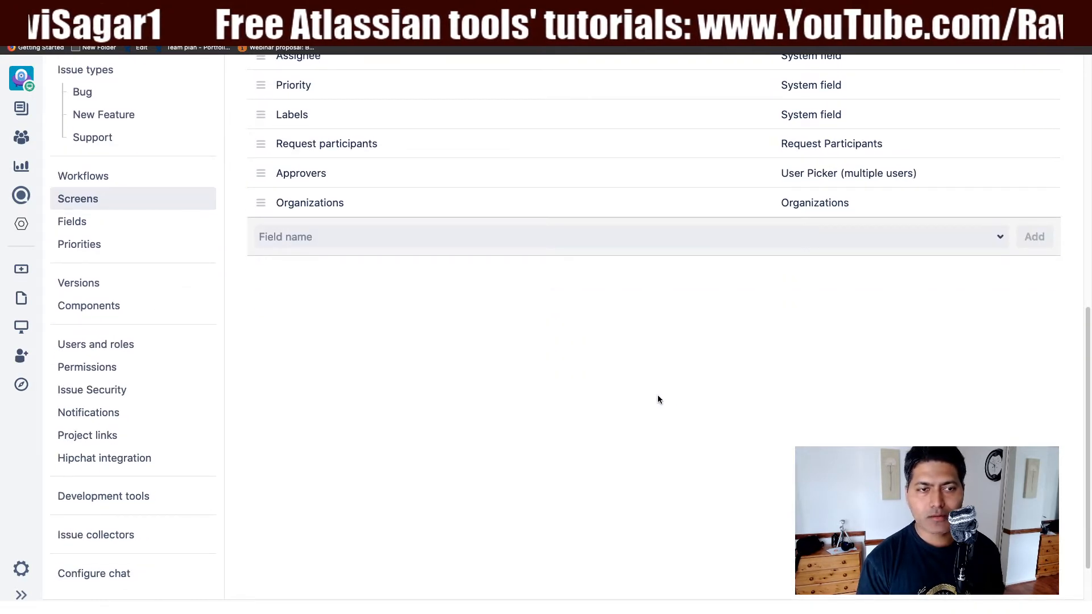
scroll(657, 400, "up", 10)
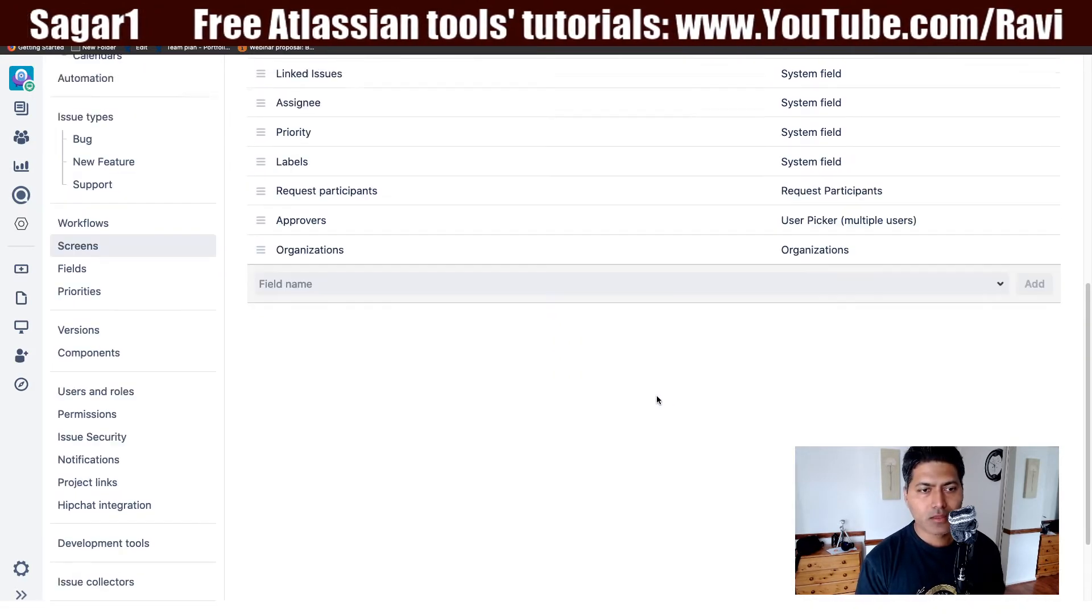
- Show the details of the Canned Issues app among the user-installed apps in Jira administration
left_click(1032, 102)
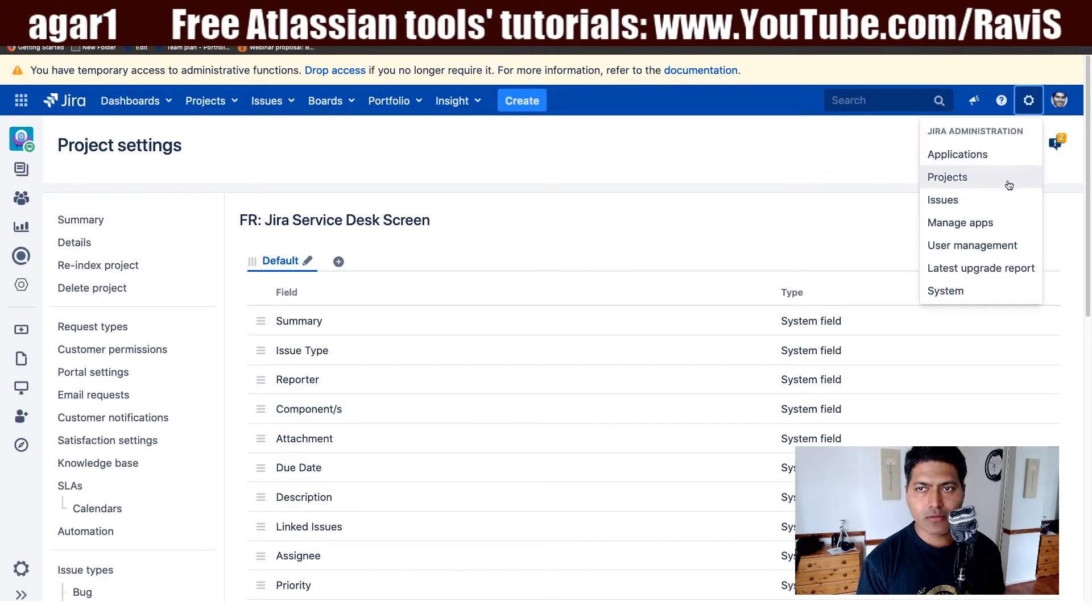
left_click(967, 231)
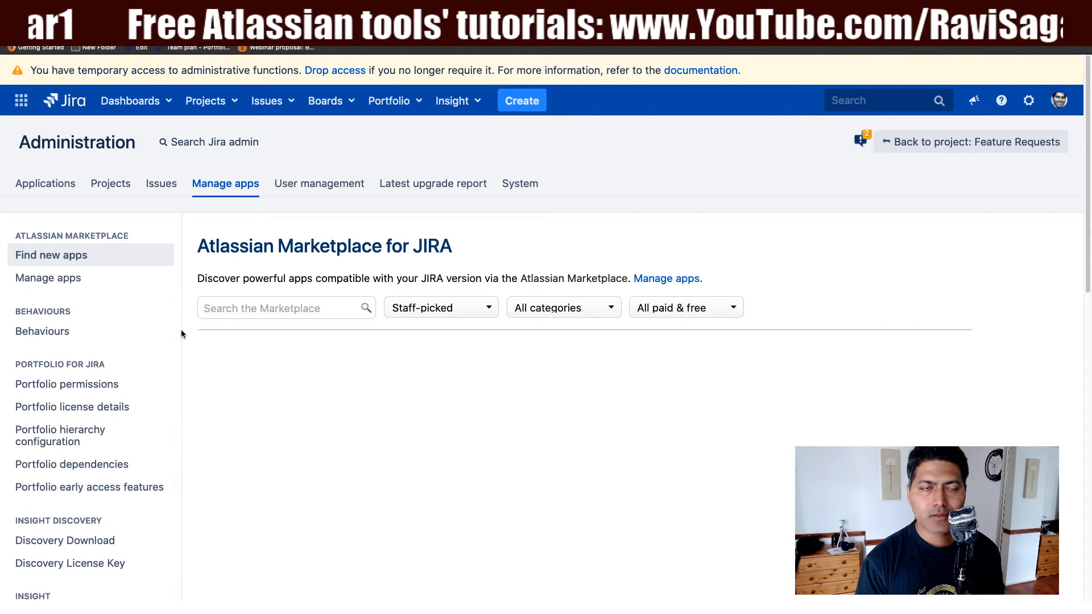
left_click(96, 283)
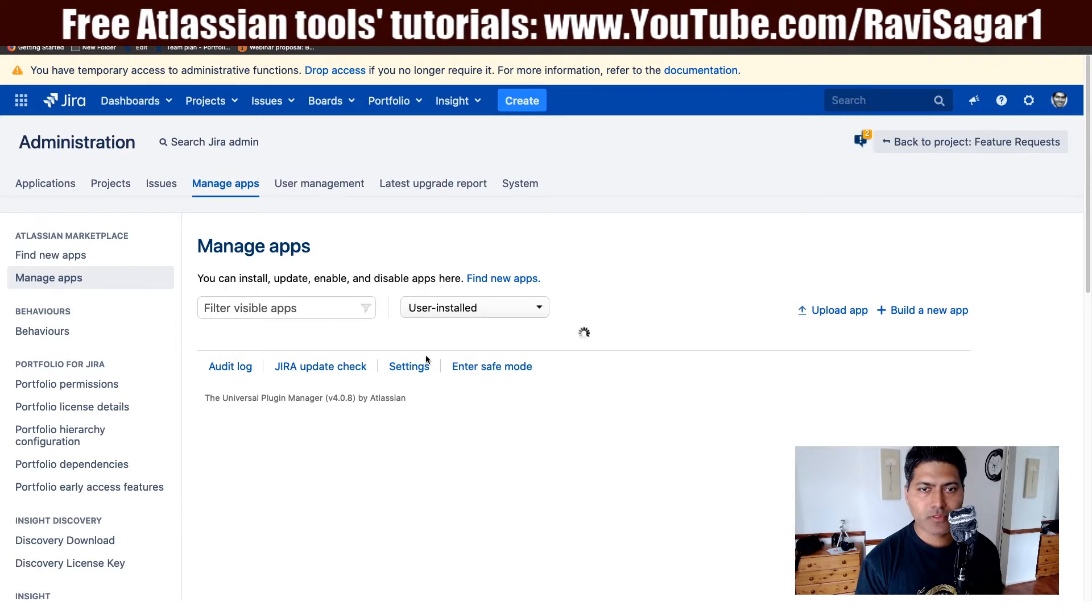
scroll(426, 358, "down", 5)
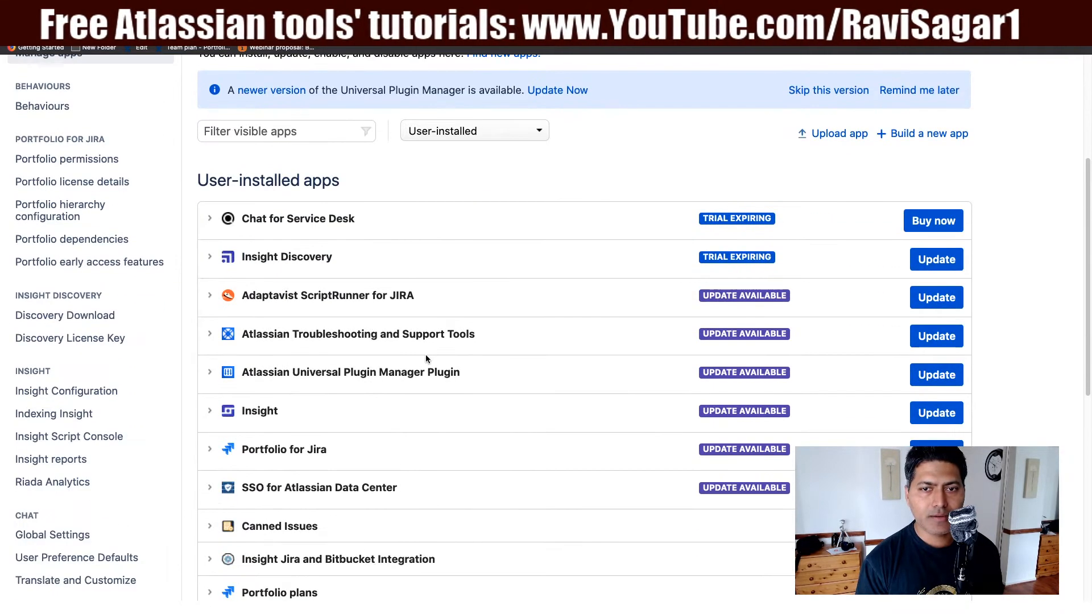
scroll(386, 349, "down", 3)
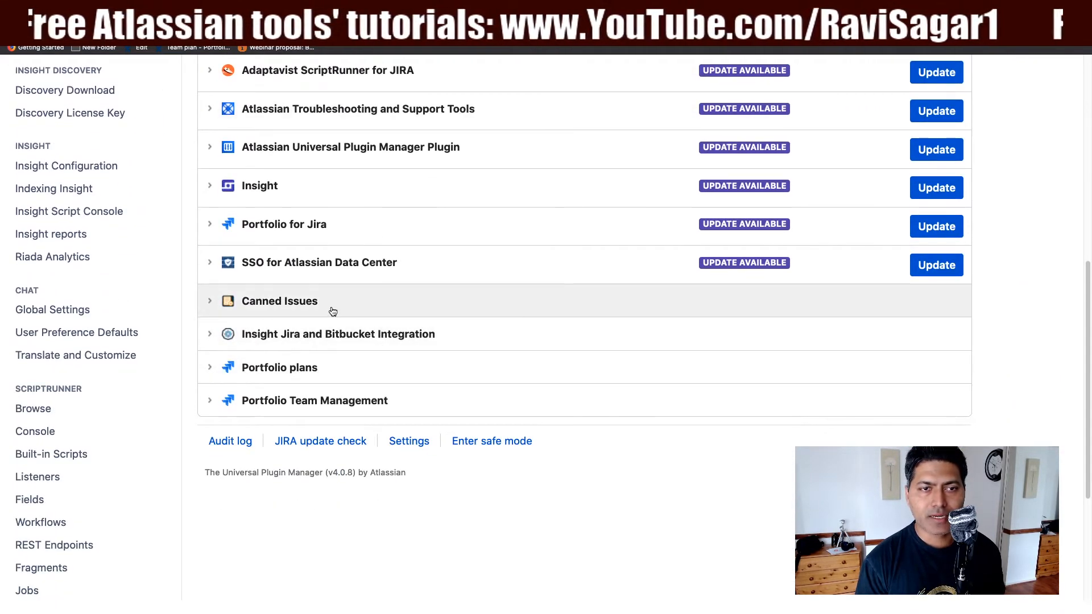
left_click(333, 311)
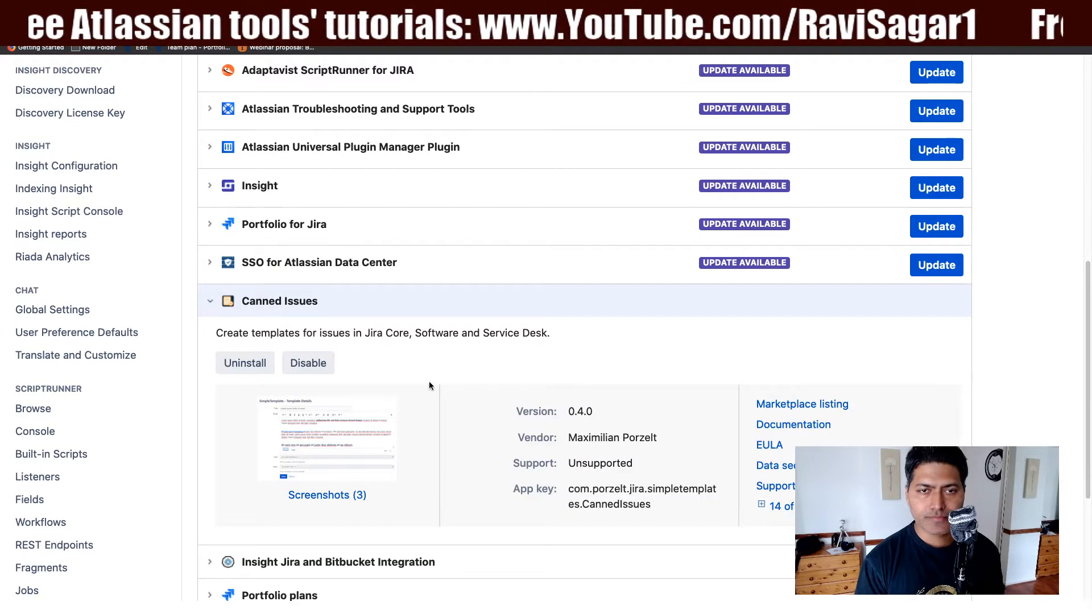
right_click(790, 428)
left_click(796, 429)
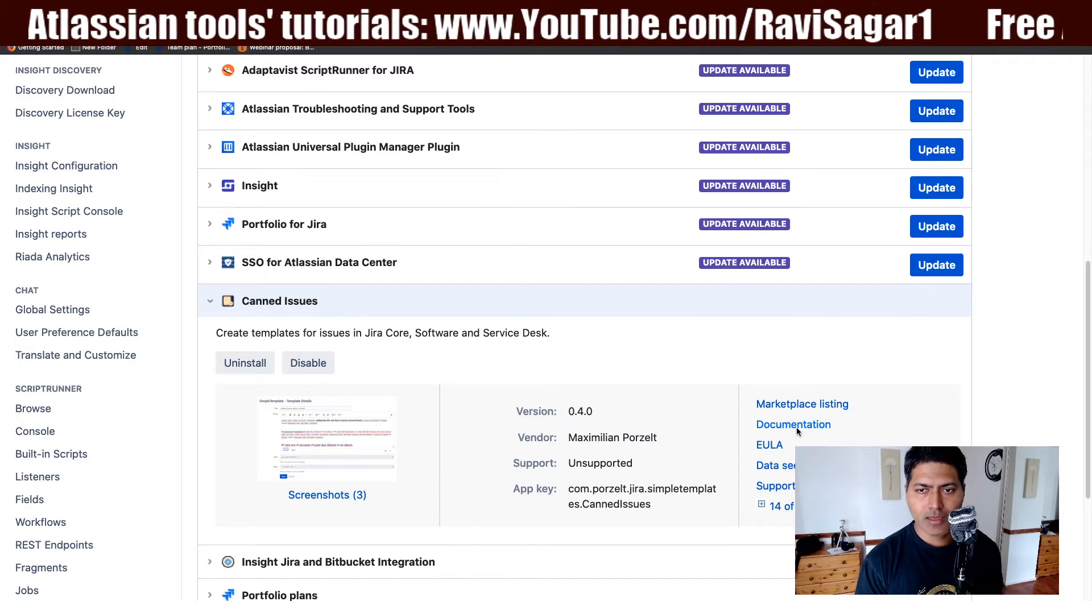
- In the Canned Issues administration, add jira-software-users to the Story Template's edit and view permissions and save it
scroll(156, 475, "down", 5)
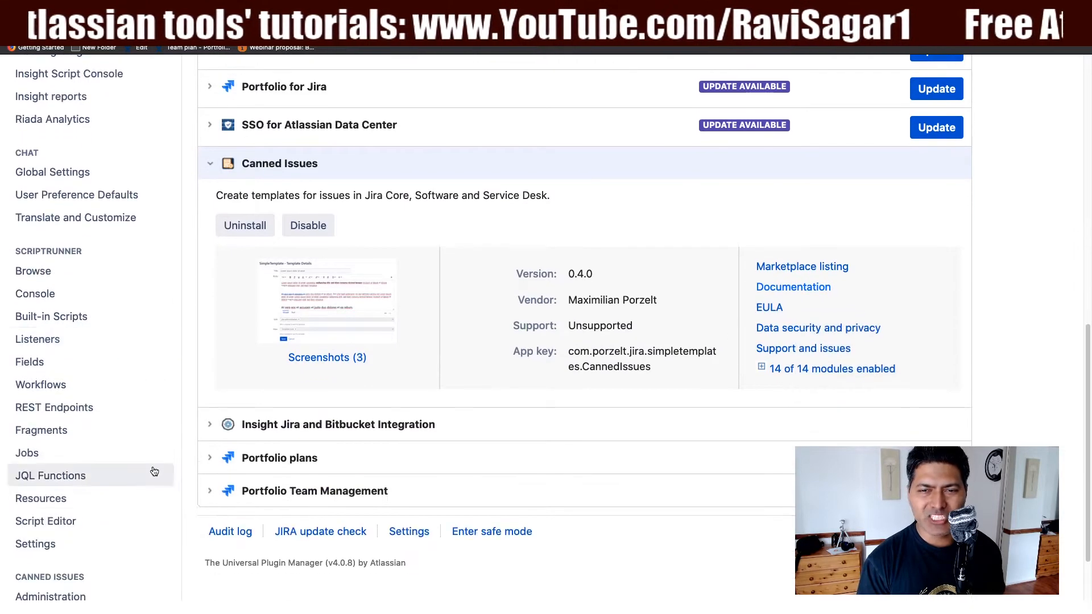
scroll(97, 532, "down", 3)
left_click(76, 485)
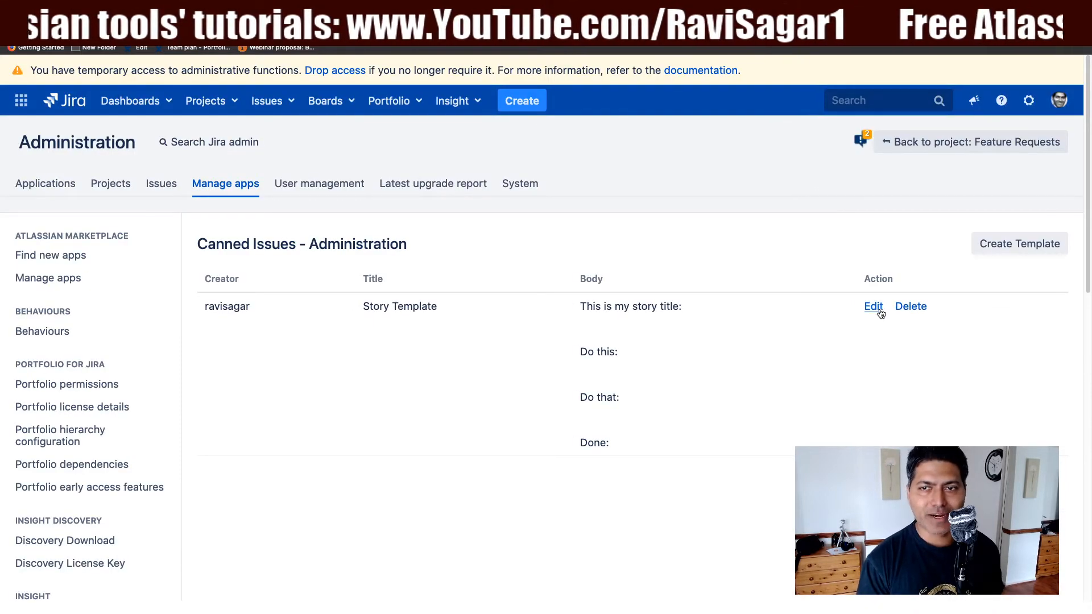
left_click(873, 307)
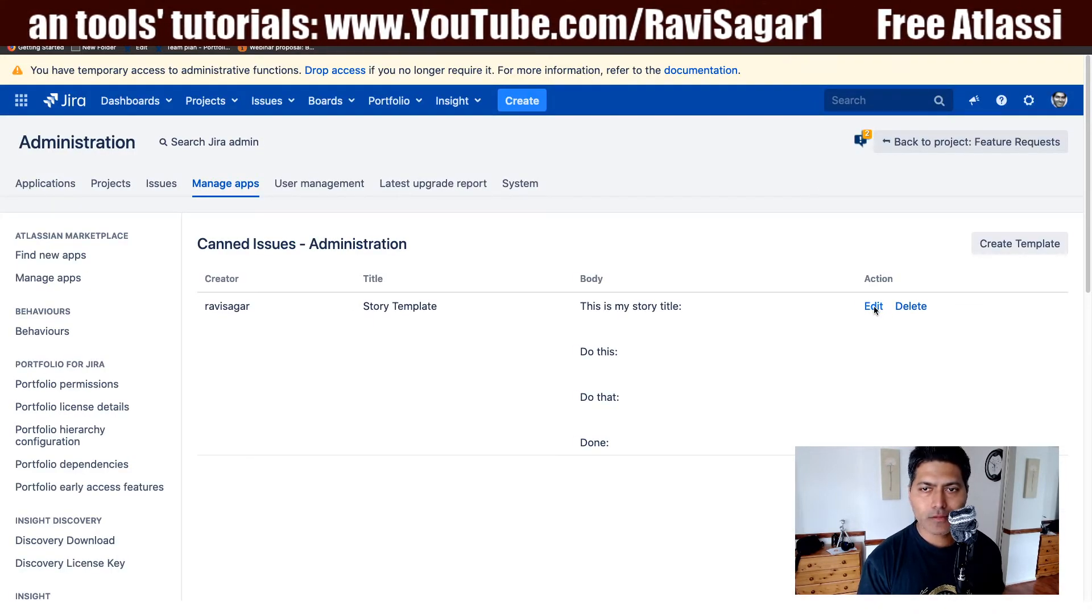
scroll(528, 380, "down", 3)
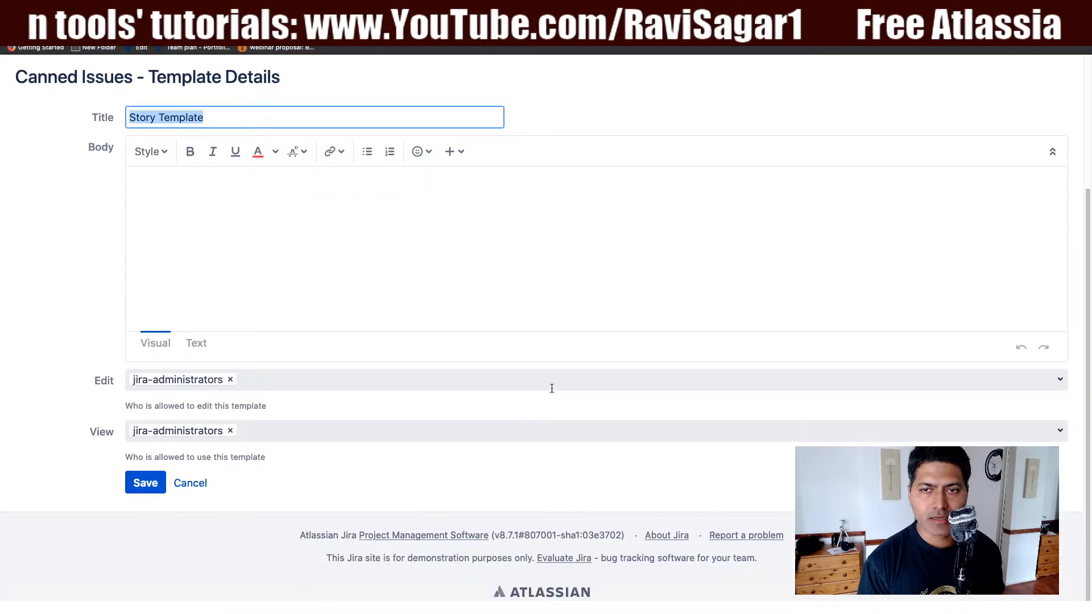
left_click(476, 380)
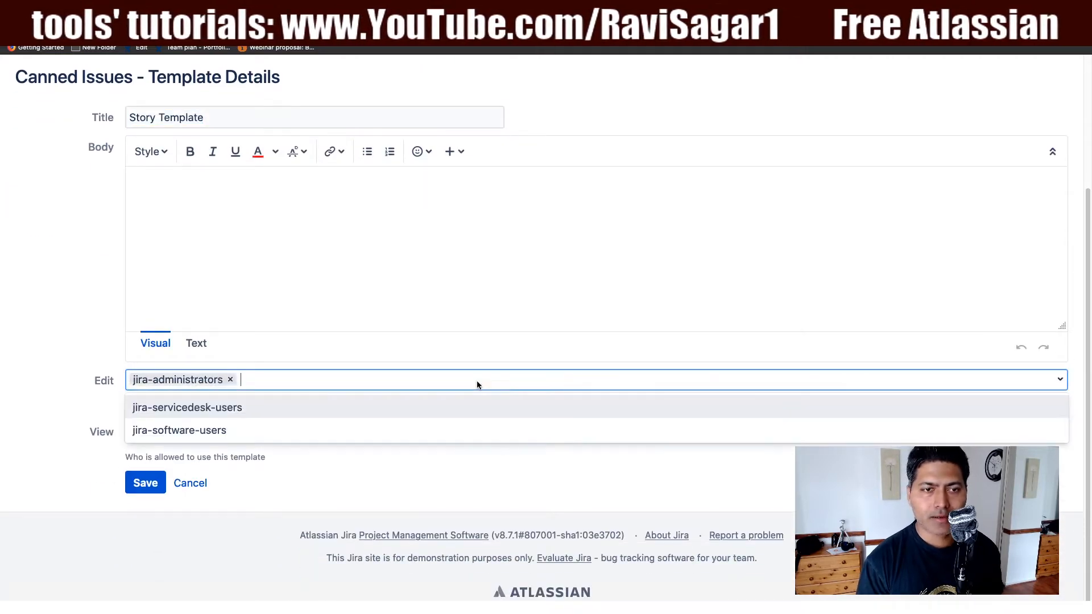
left_click(261, 431)
left_click(364, 432)
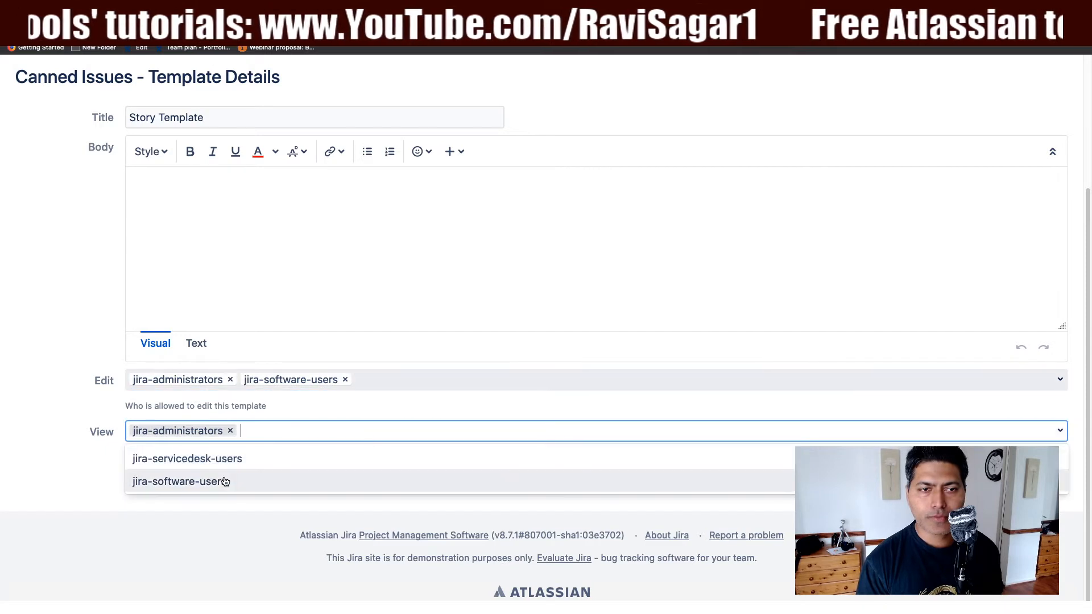
left_click(219, 482)
left_click(155, 482)
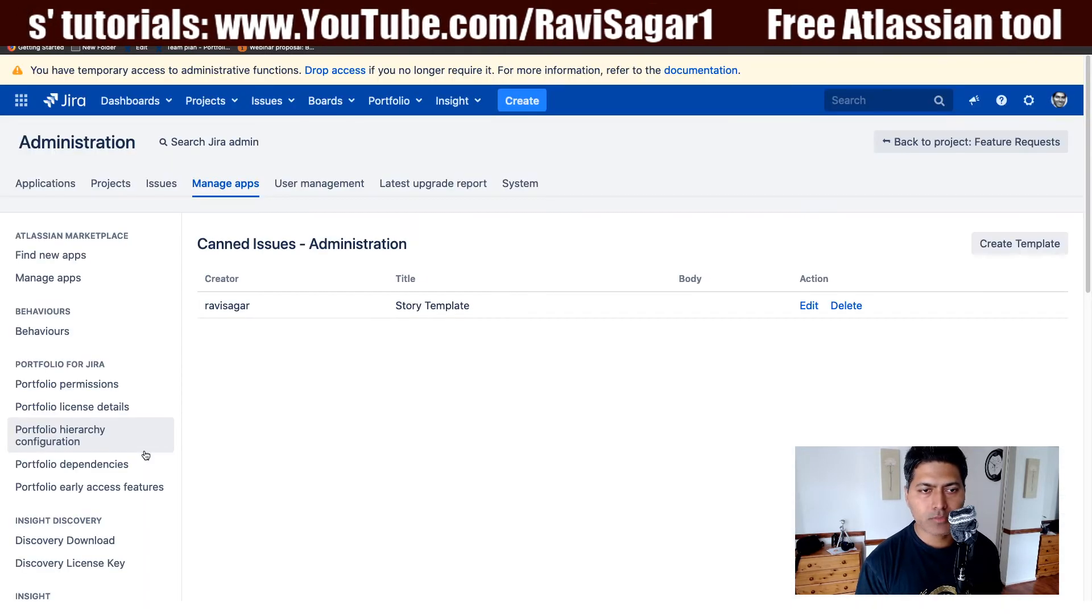
- Go to the home dashboard, start a new issue and select Story Template as its template
left_click(56, 106)
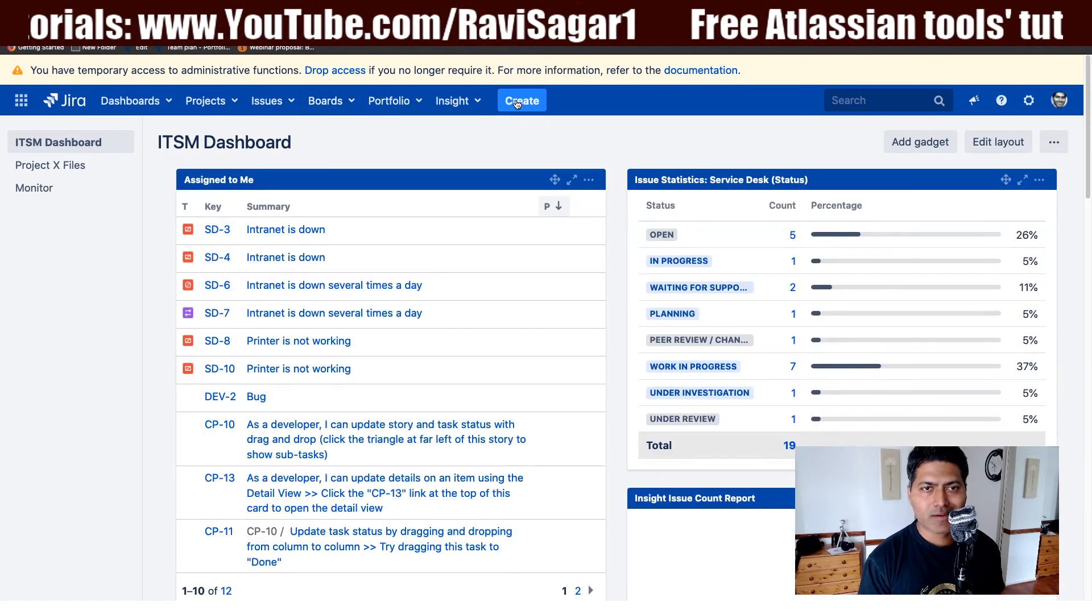
left_click(518, 102)
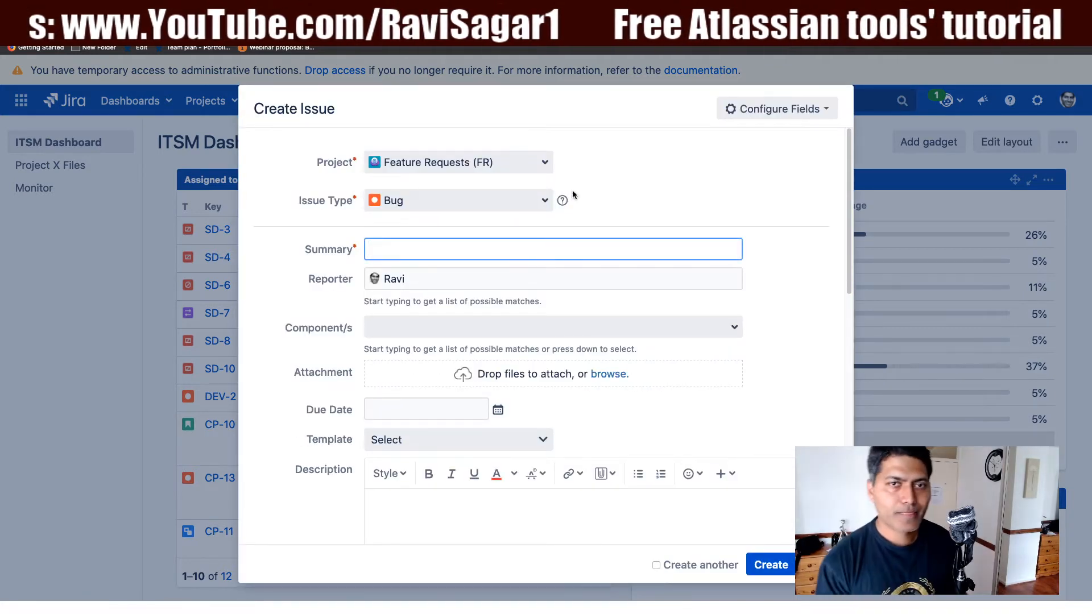
scroll(582, 206, "down", 3)
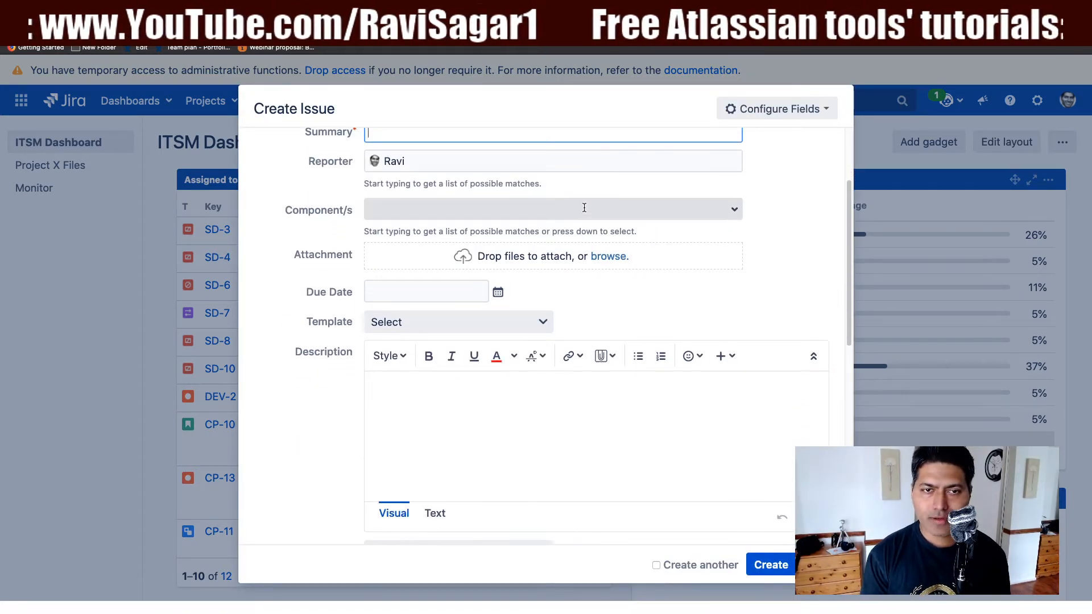
left_click(535, 327)
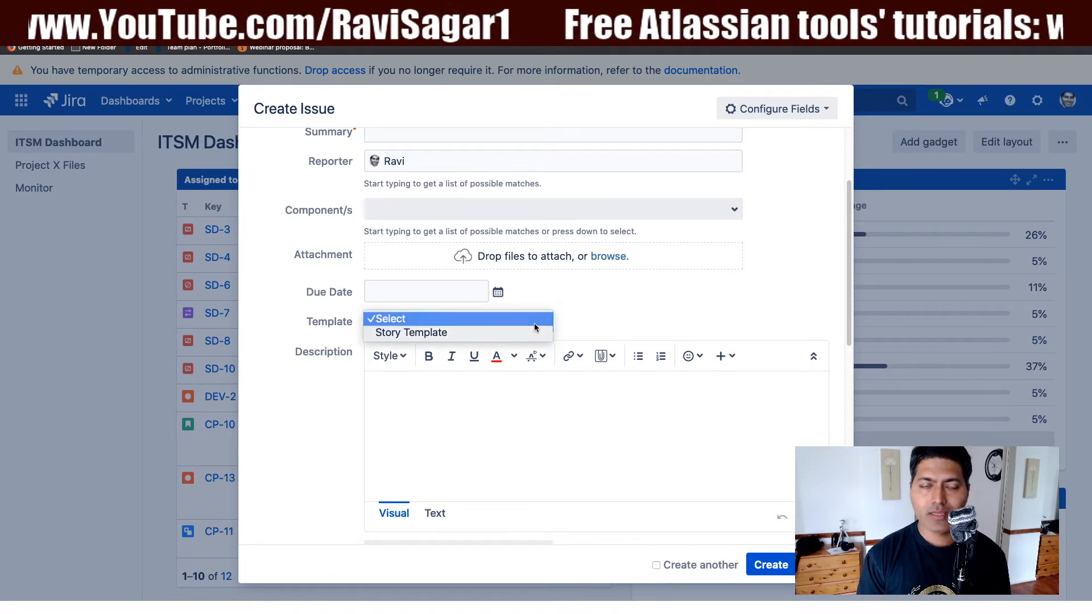
left_click(499, 334)
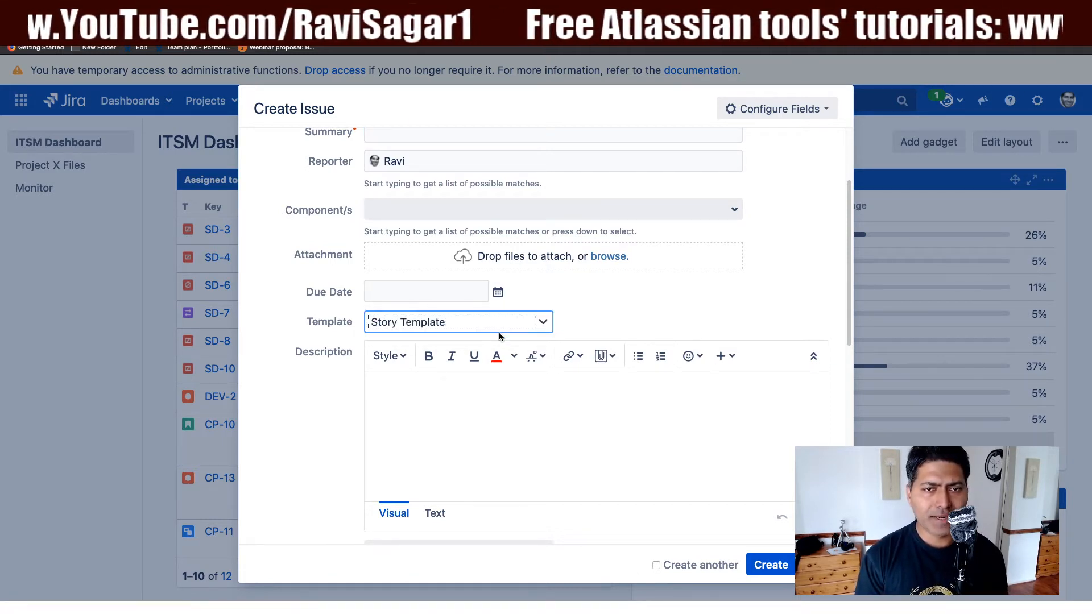
- Reselect Story Template in the new Feature Requests issue and check the form's Description field for template content
scroll(348, 368, "up", 3)
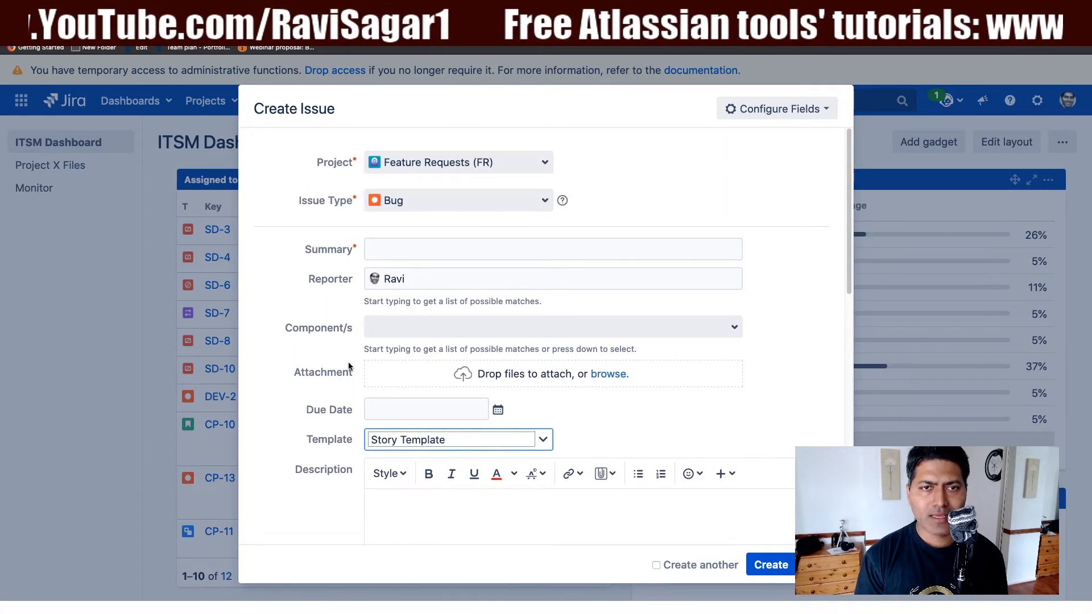
scroll(348, 362, "down", 10)
scroll(348, 362, "up", 8)
left_click(540, 336)
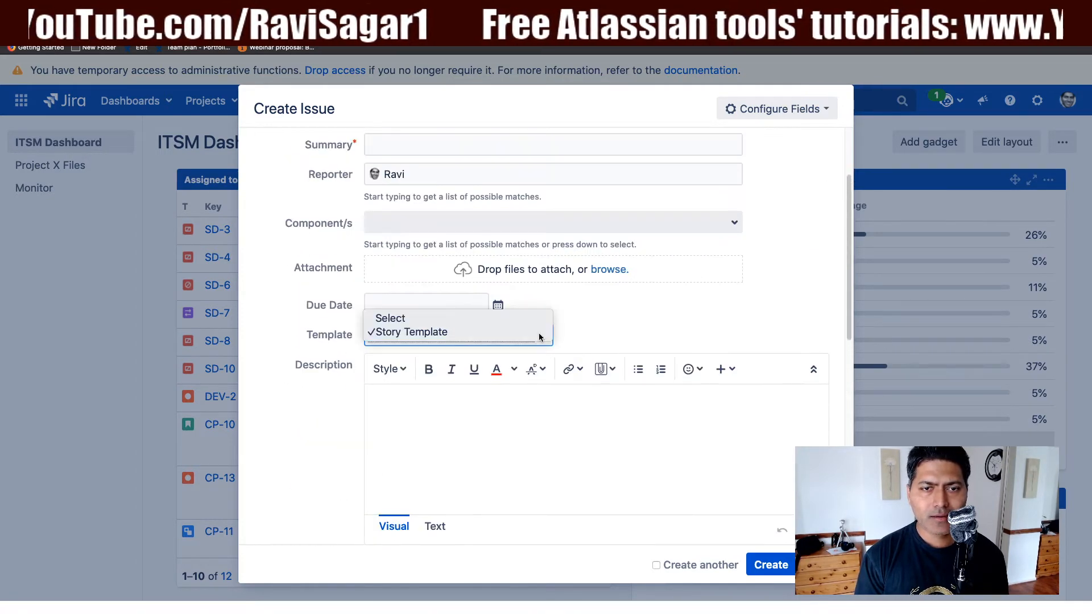
left_click(449, 332)
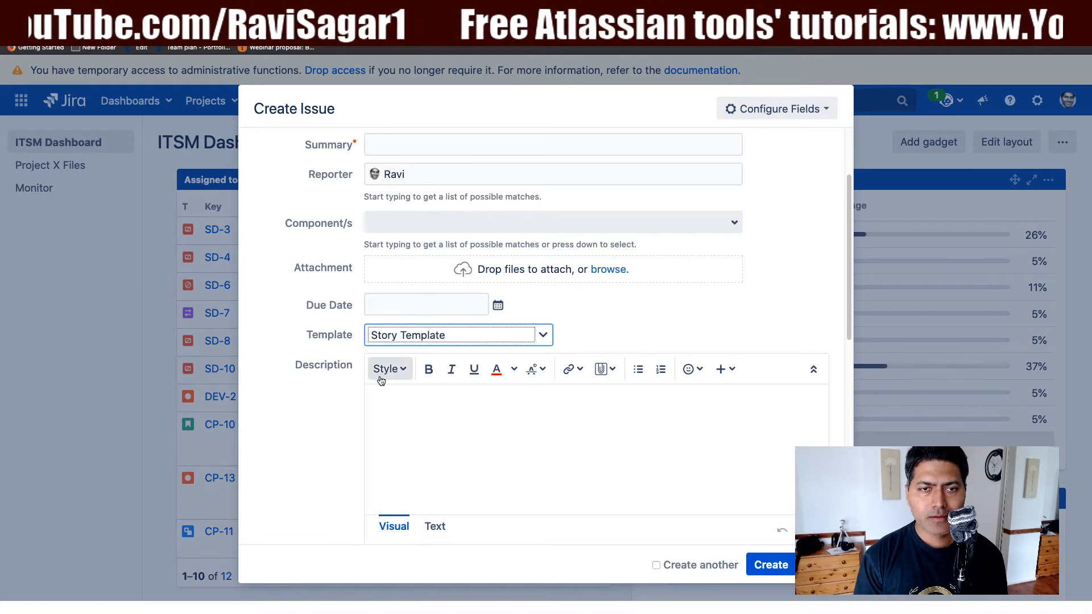
scroll(379, 375, "down", 6)
scroll(387, 410, "up", 8)
scroll(393, 442, "down", 1)
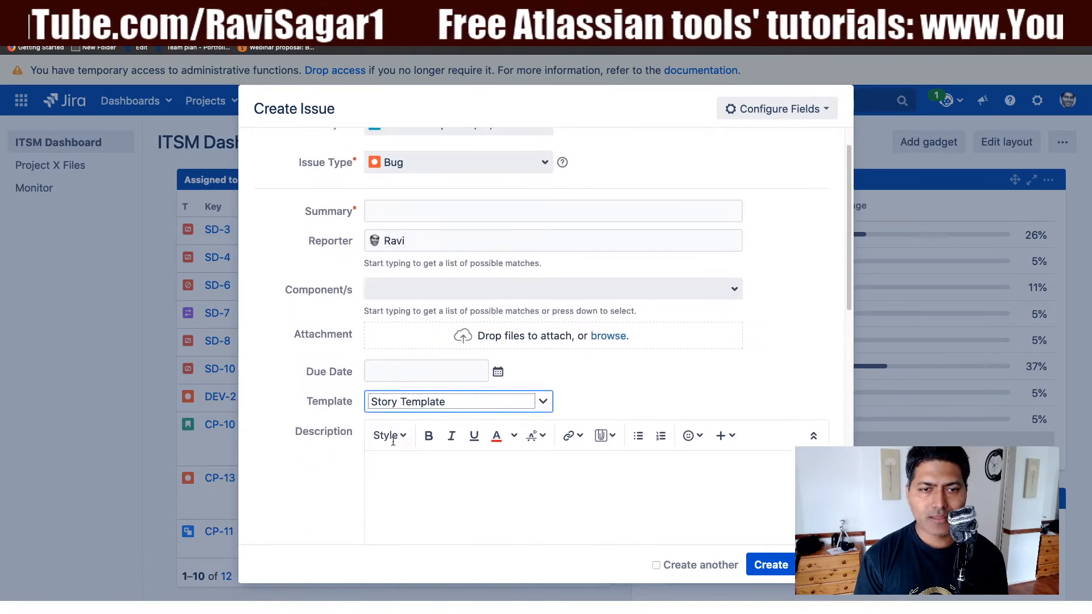
scroll(393, 441, "down", 2)
left_click(447, 387)
scroll(449, 383, "up", 3)
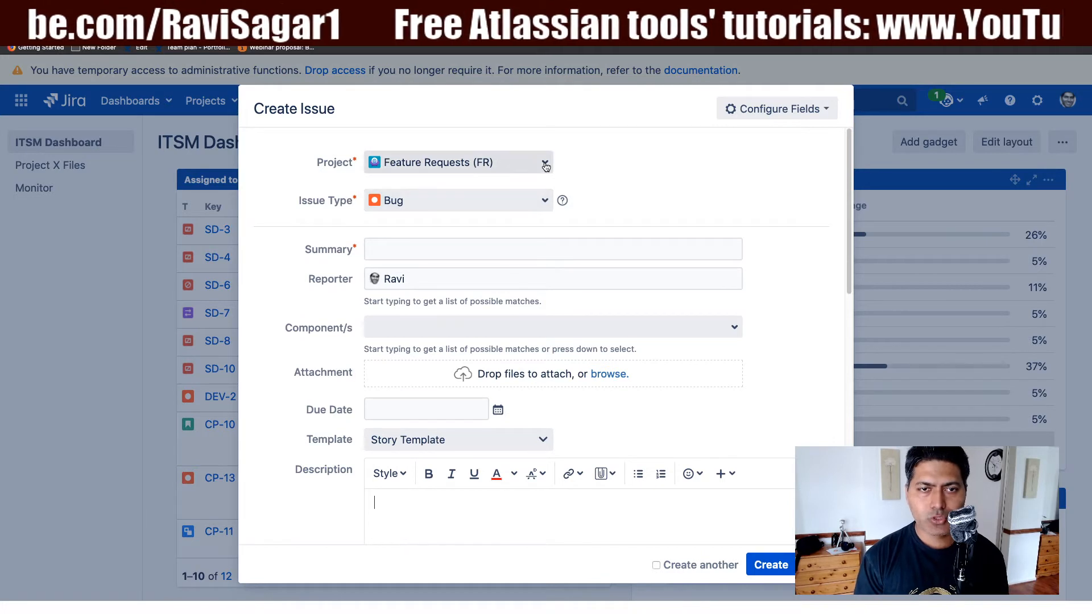
- Switch the new issue's project to ONCON iOS New (OIN) and look through its form for the Template field
left_click(540, 162)
left_click(464, 211)
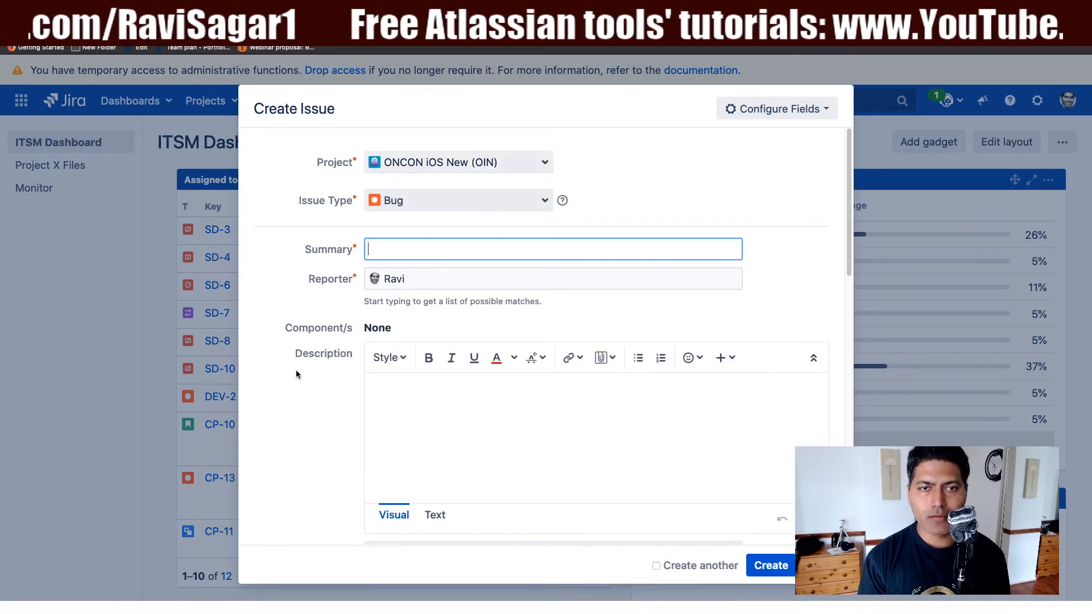
scroll(296, 370, "down", 6)
scroll(309, 355, "up", 6)
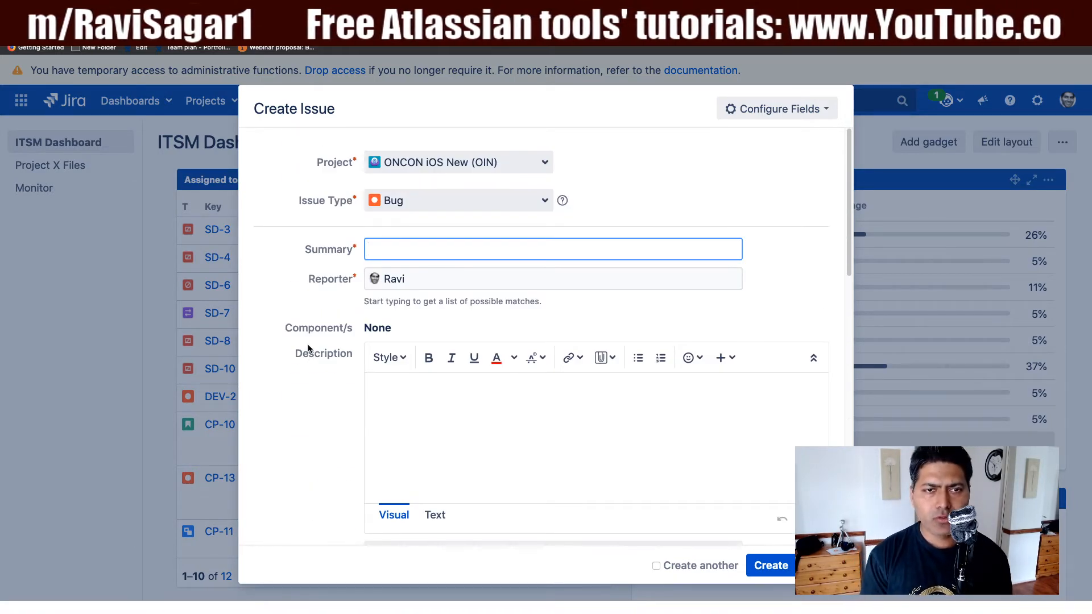
scroll(309, 350, "down", 5)
scroll(309, 346, "down", 6)
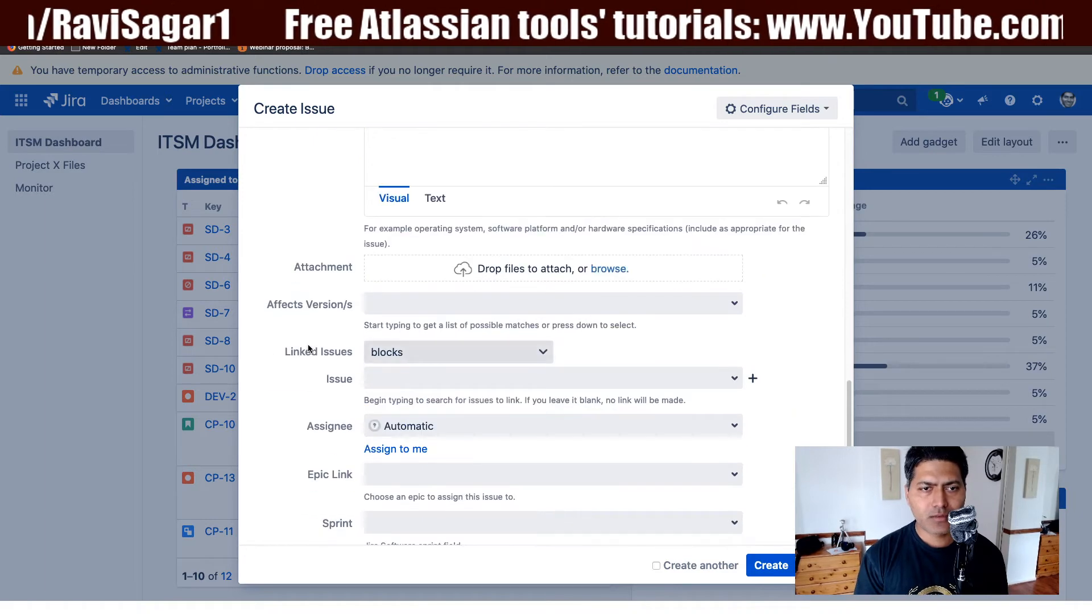
scroll(310, 408, "up", 5)
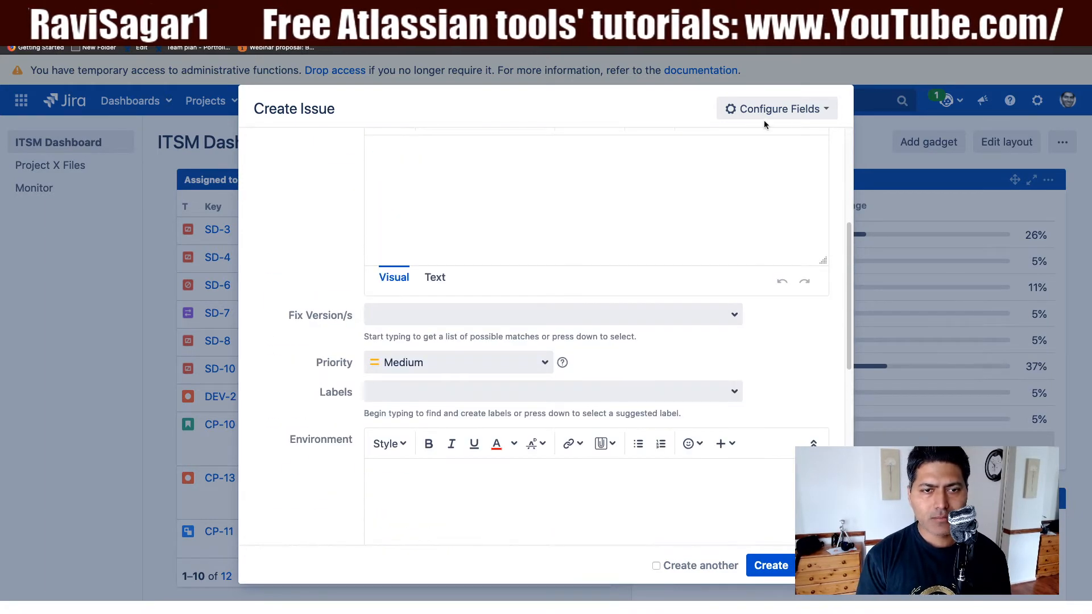
- Check the list of configurable fields for the new issue, then discard the issue without saving
left_click(775, 109)
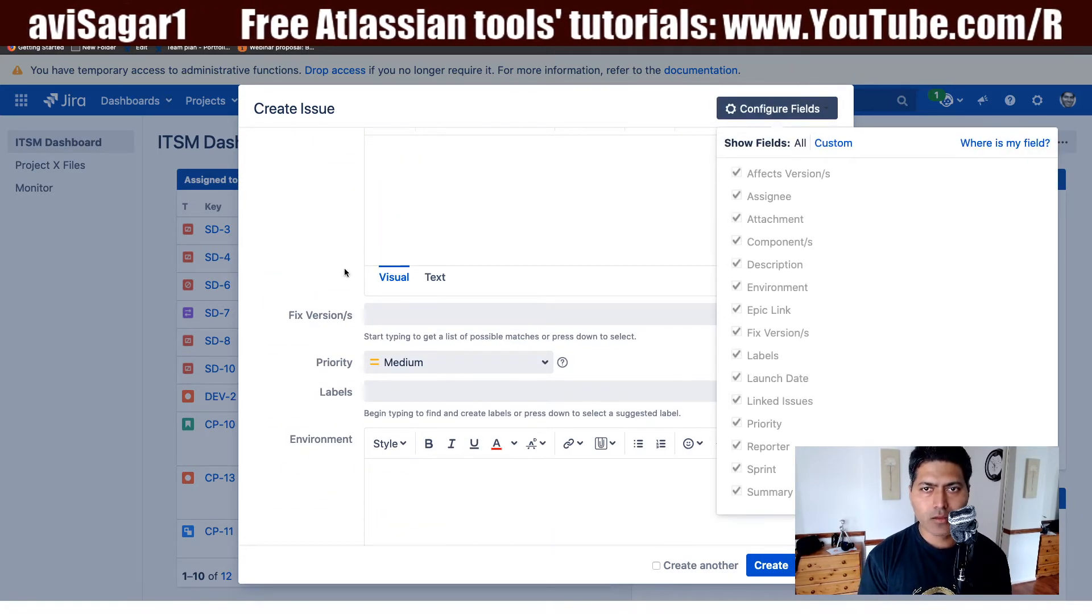
left_click(312, 279)
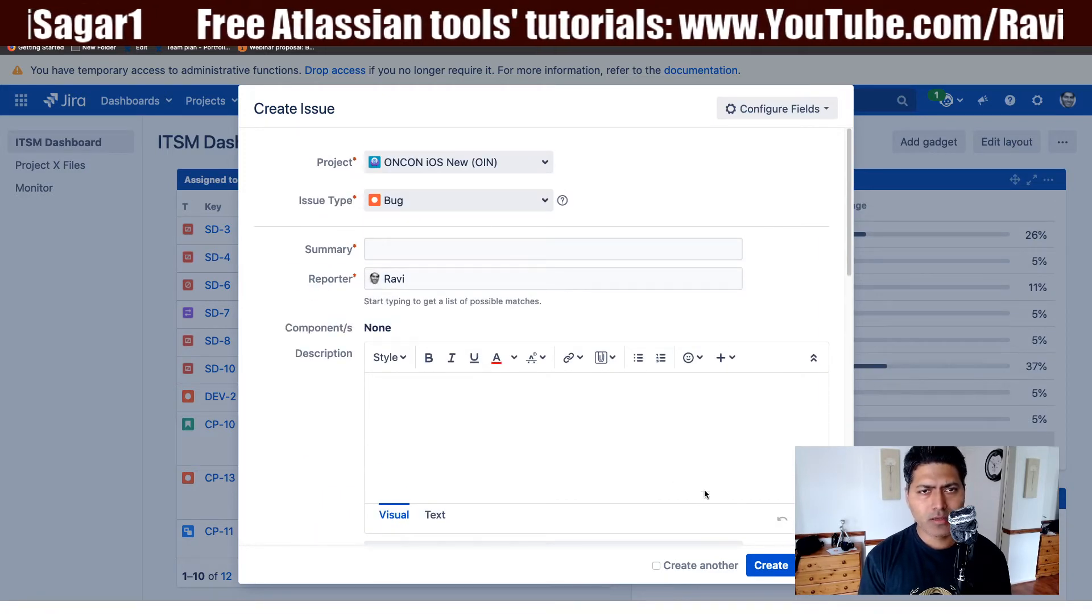
key("Escape")
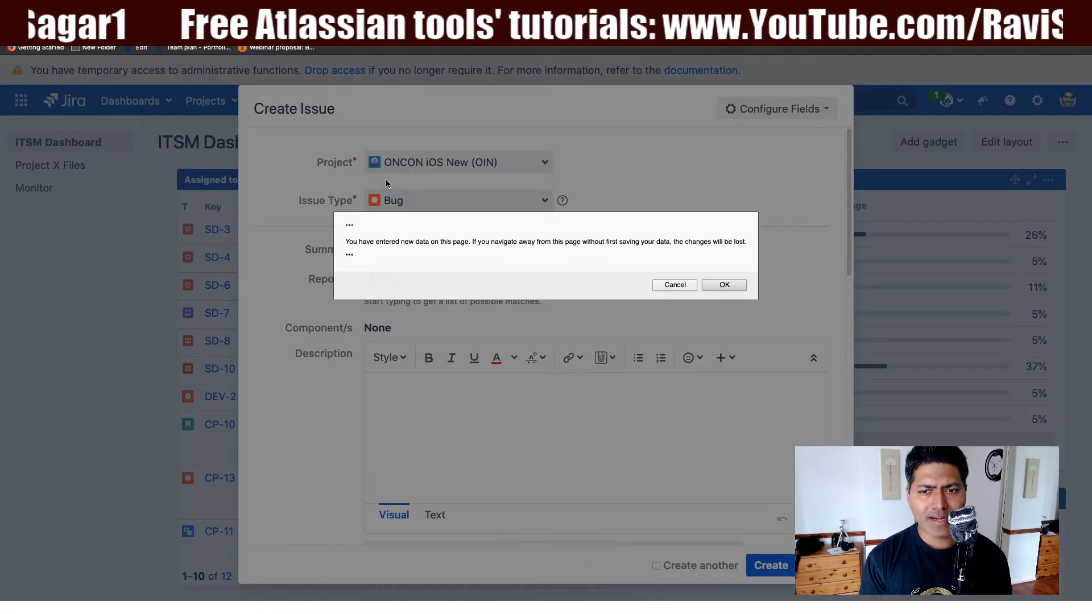
left_click(718, 284)
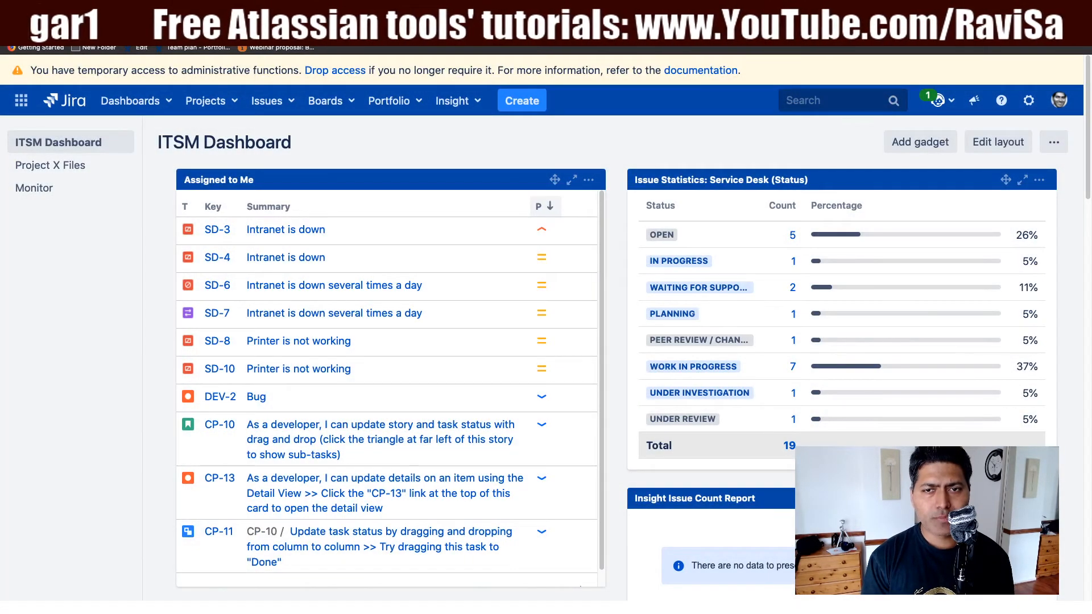
- Switch to the Canned Issues documentation on porzelt.net and read the note about the template's Edit and View permissions
key("ctrl+Tab")
scroll(461, 325, "down", 3)
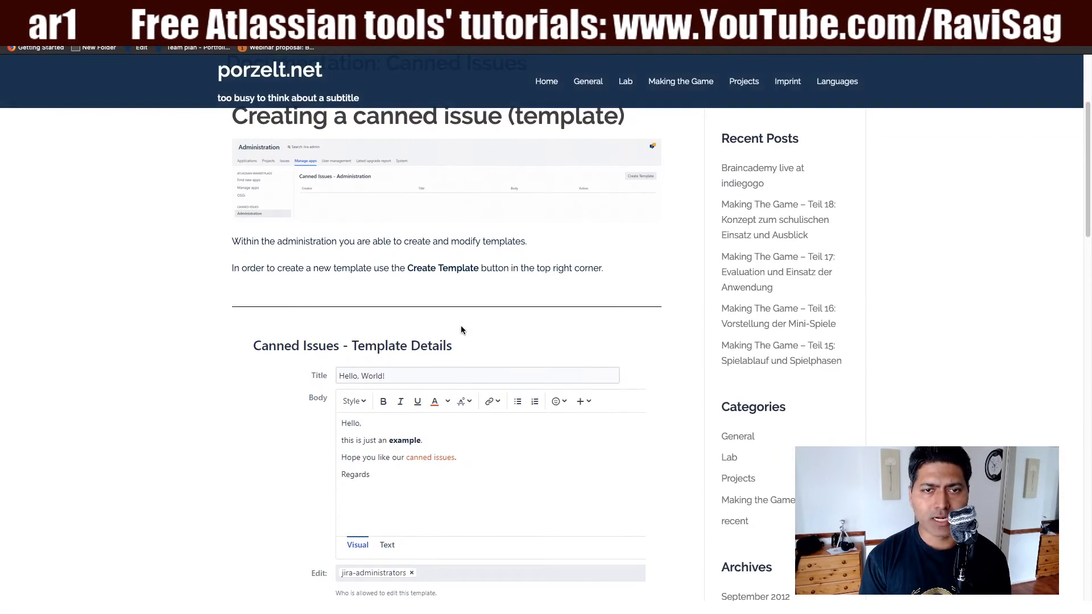
scroll(461, 327, "down", 12)
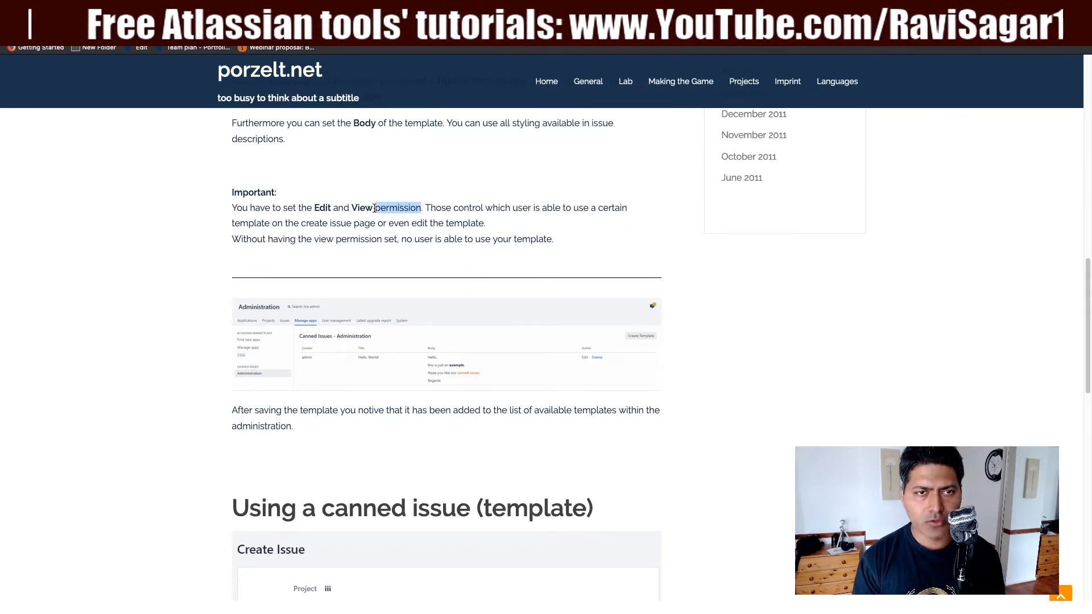
triple_click(398, 208)
left_click(354, 213)
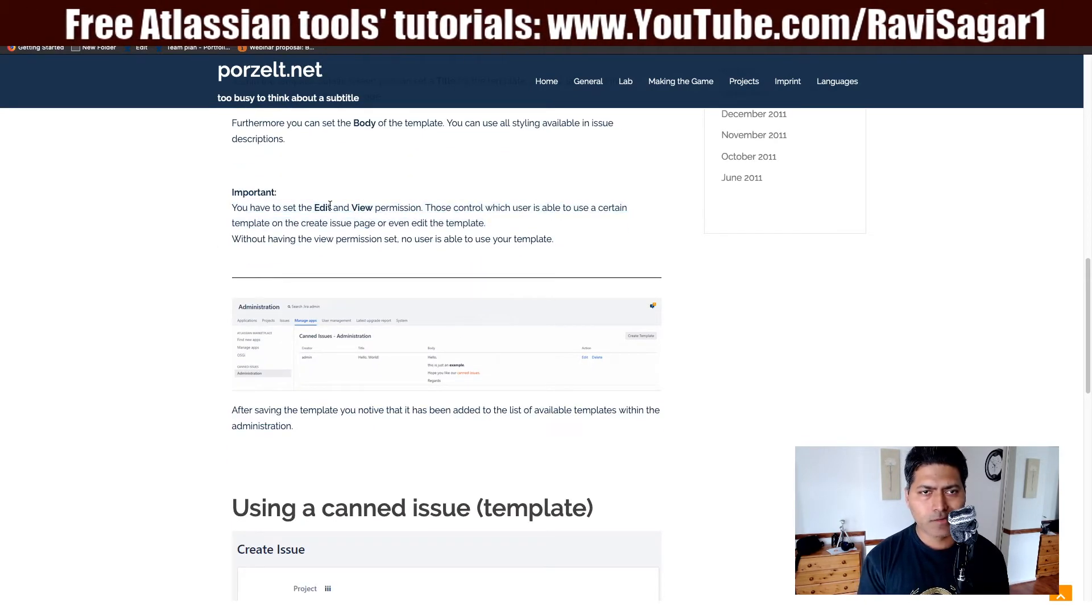
- Read the documentation's section on using a canned issue, including how a selected template affects the description and when the dropdown appears
scroll(441, 254, "down", 5)
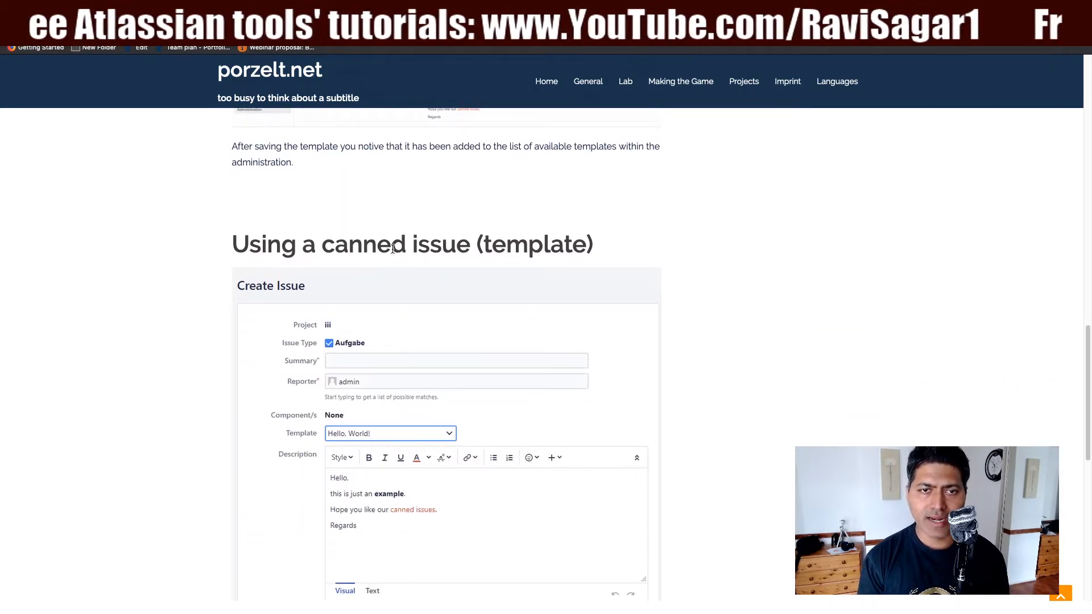
scroll(398, 248, "down", 3)
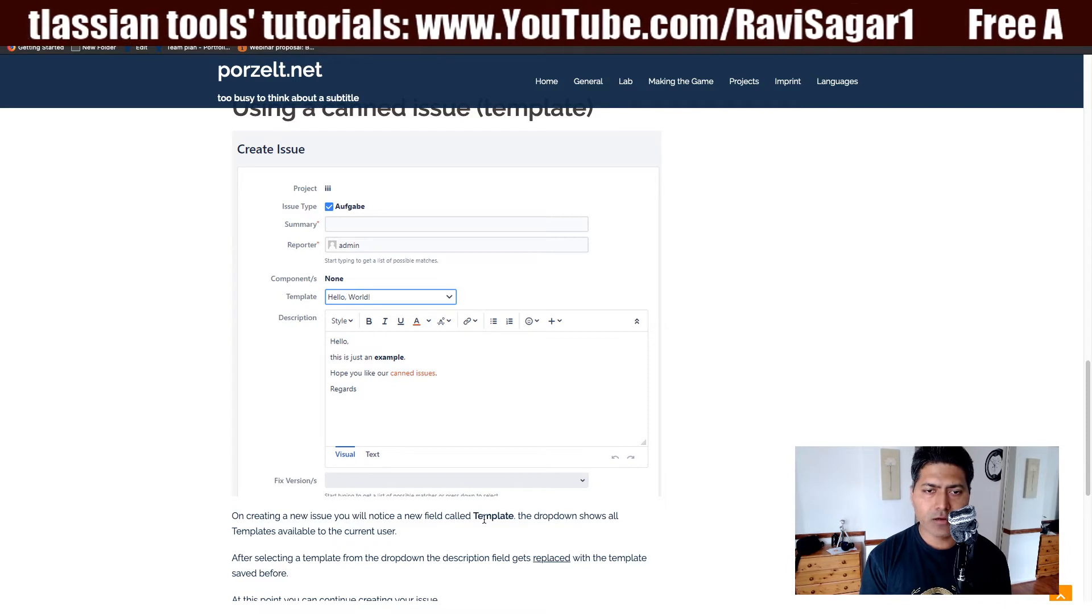
triple_click(324, 558)
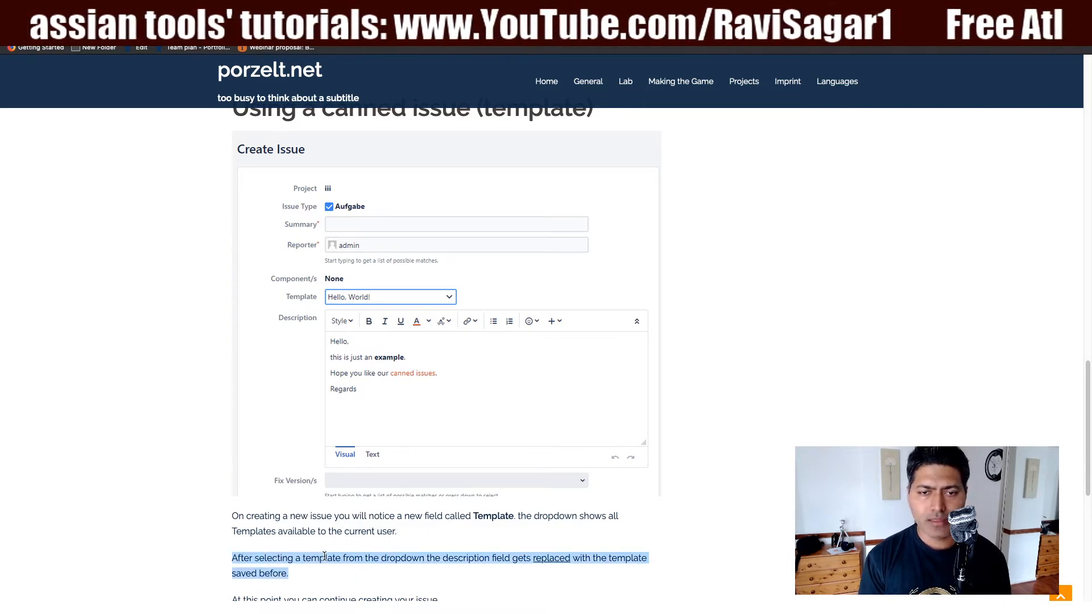
scroll(325, 560, "down", 2)
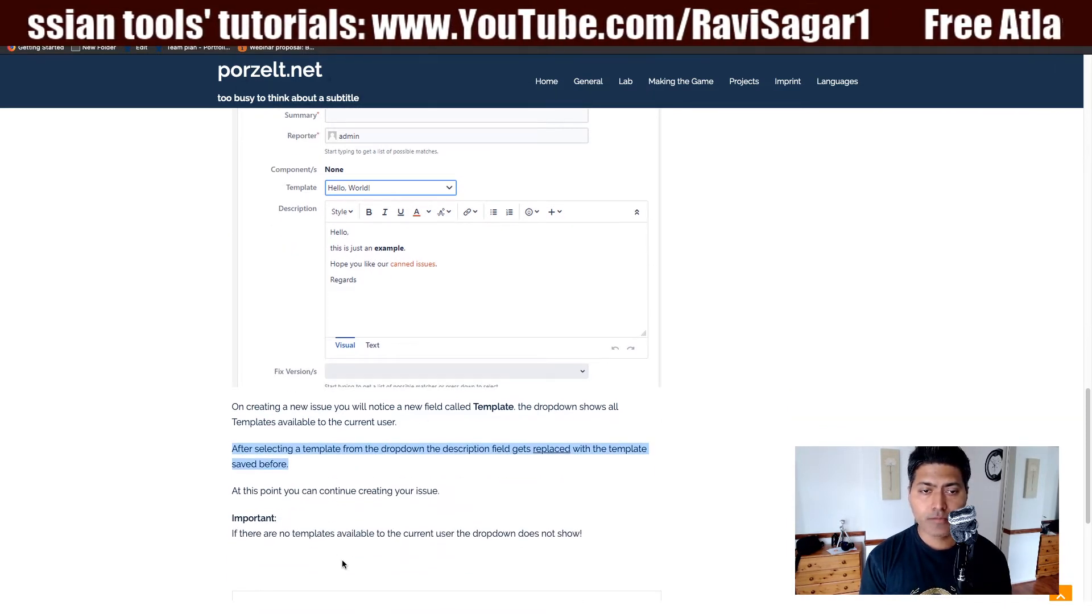
triple_click(357, 541)
left_click(375, 555)
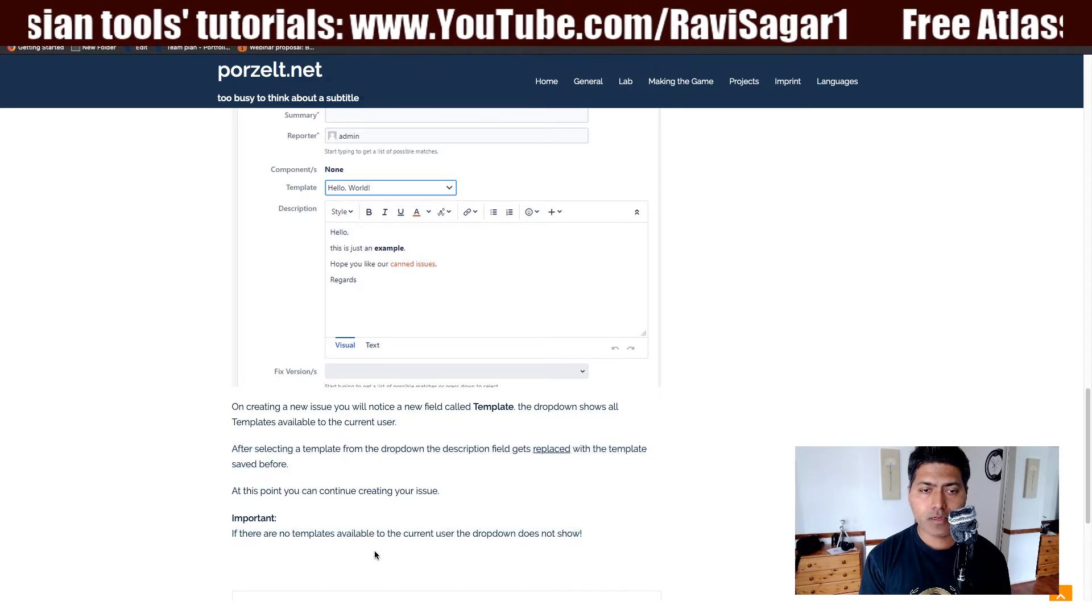
scroll(372, 554, "down", 5)
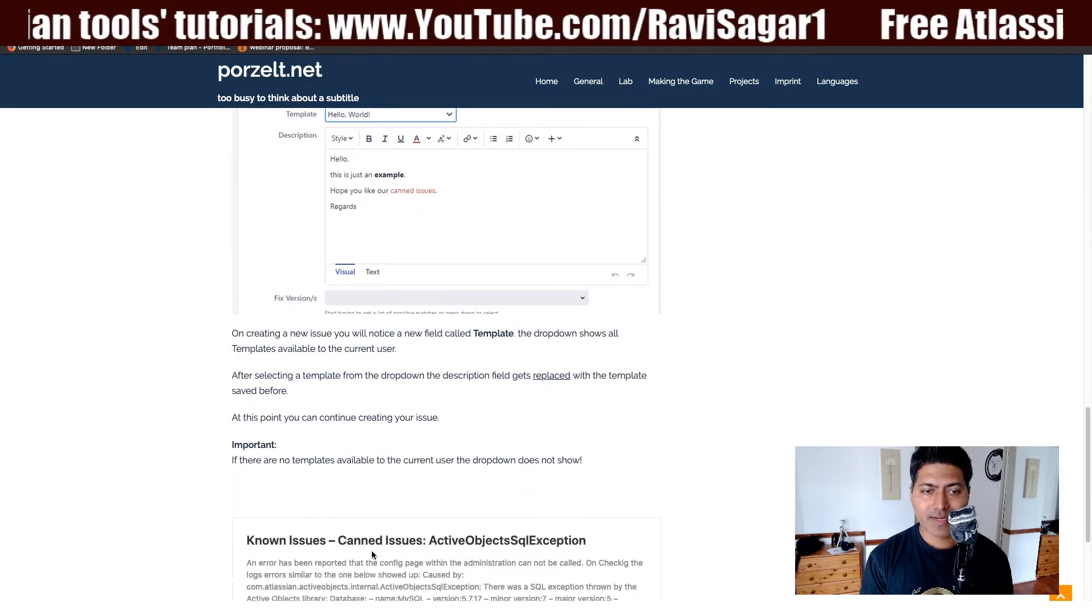
scroll(371, 551, "up", 12)
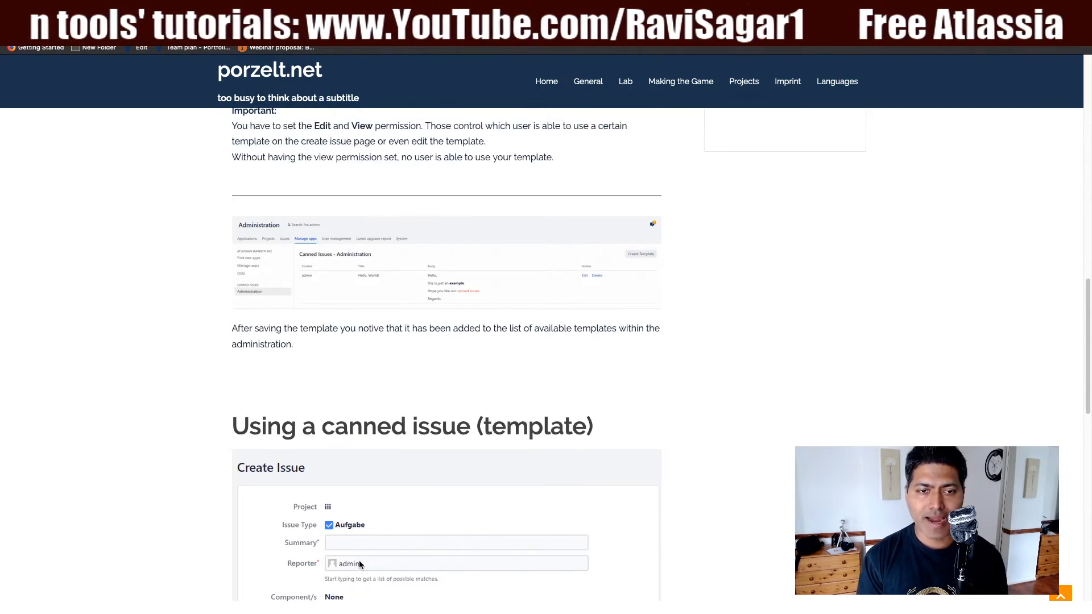
scroll(359, 564, "up", 1)
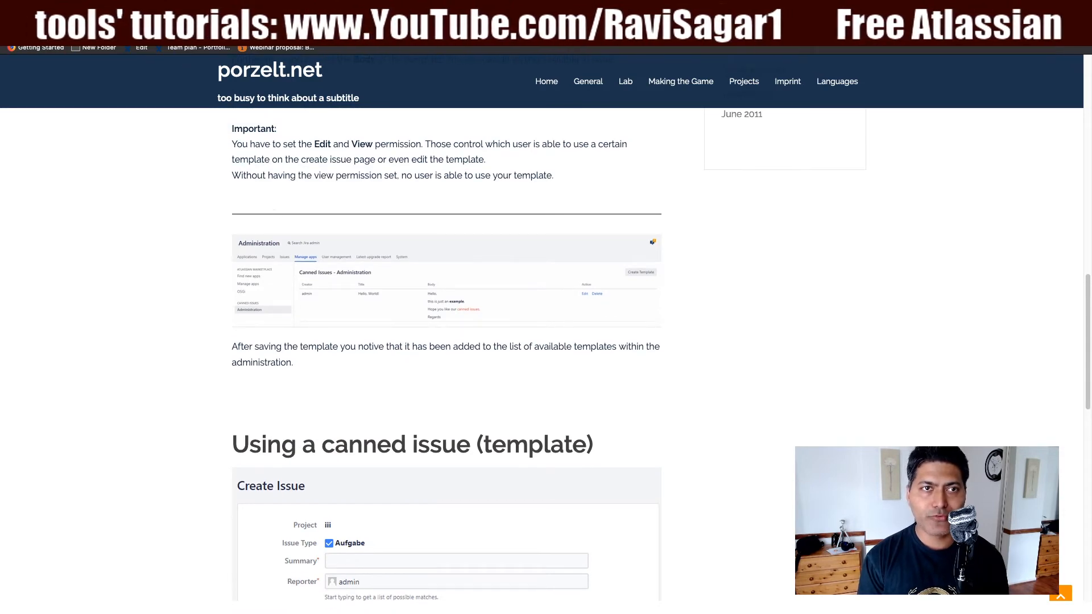
- Return to Jira, start a new issue in ONCON iOS New (OIN) and select Story Template as its template
key("ctrl+Tab")
left_click(522, 101)
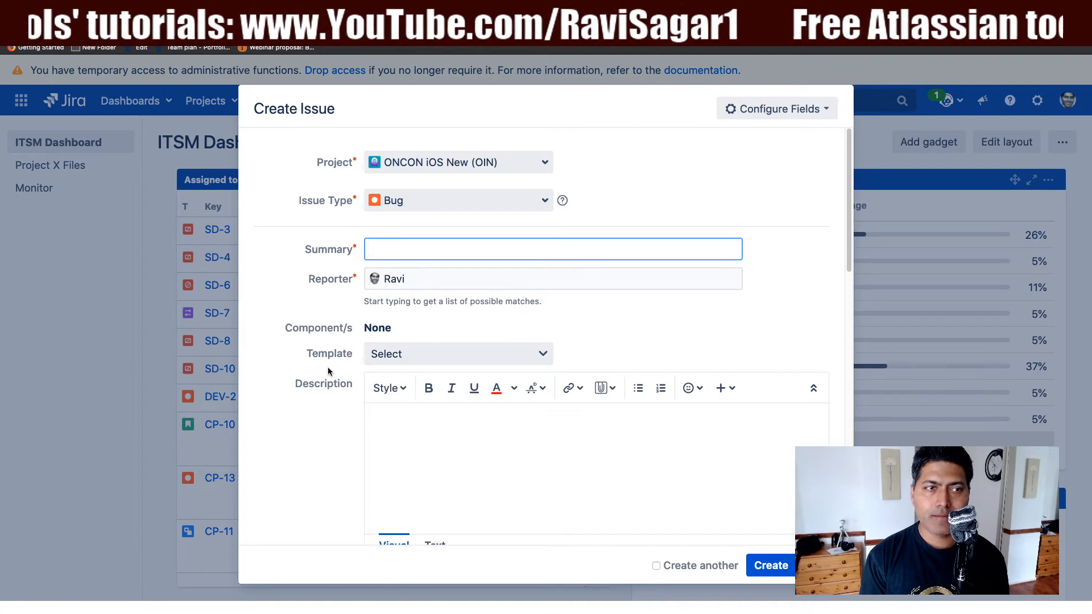
left_click(471, 361)
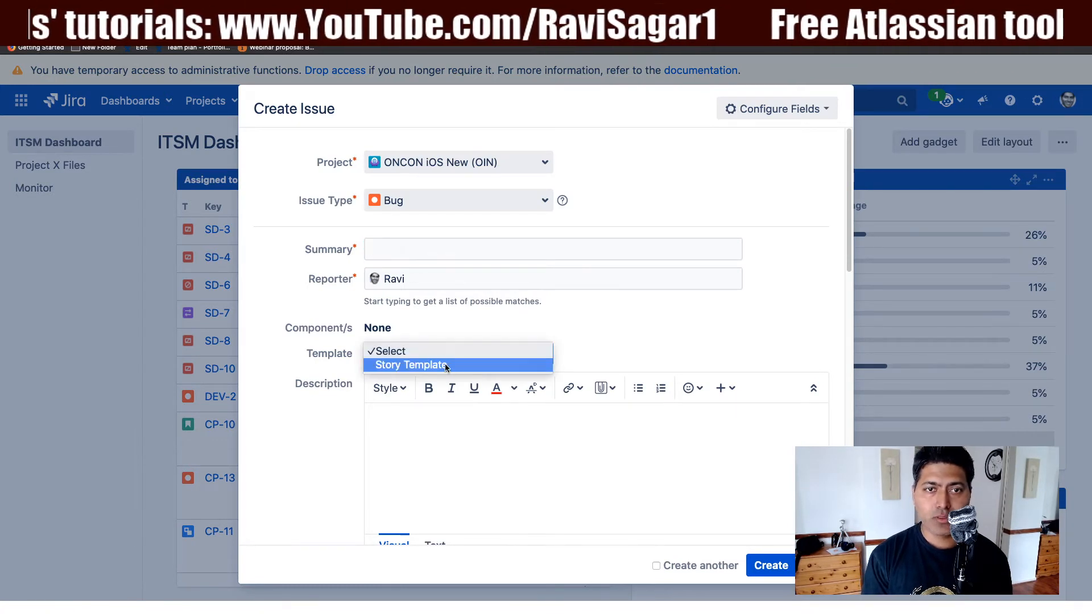
left_click(444, 364)
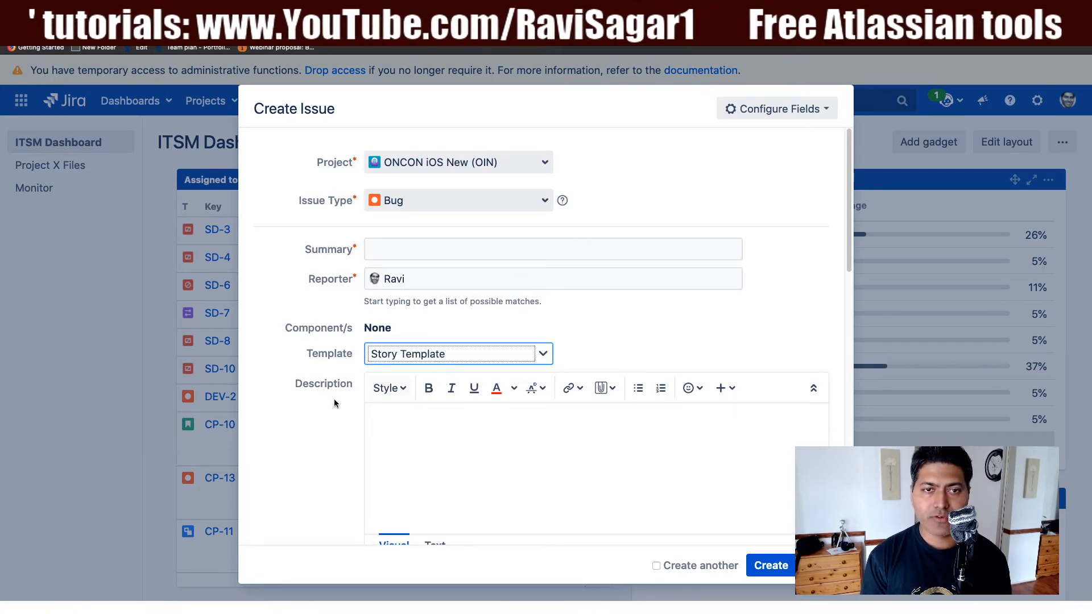
- Inspect the new issue's Description in text and visual modes and look through the remaining form fields for template content
scroll(319, 403, "down", 3)
scroll(313, 405, "down", 6)
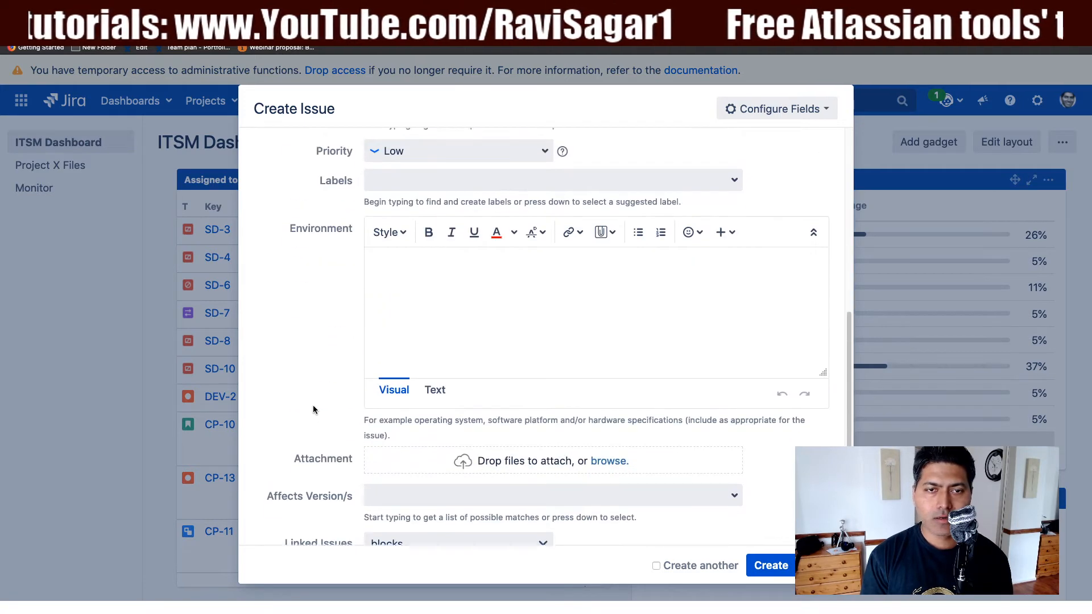
scroll(316, 405, "up", 9)
scroll(364, 402, "down", 3)
left_click(435, 389)
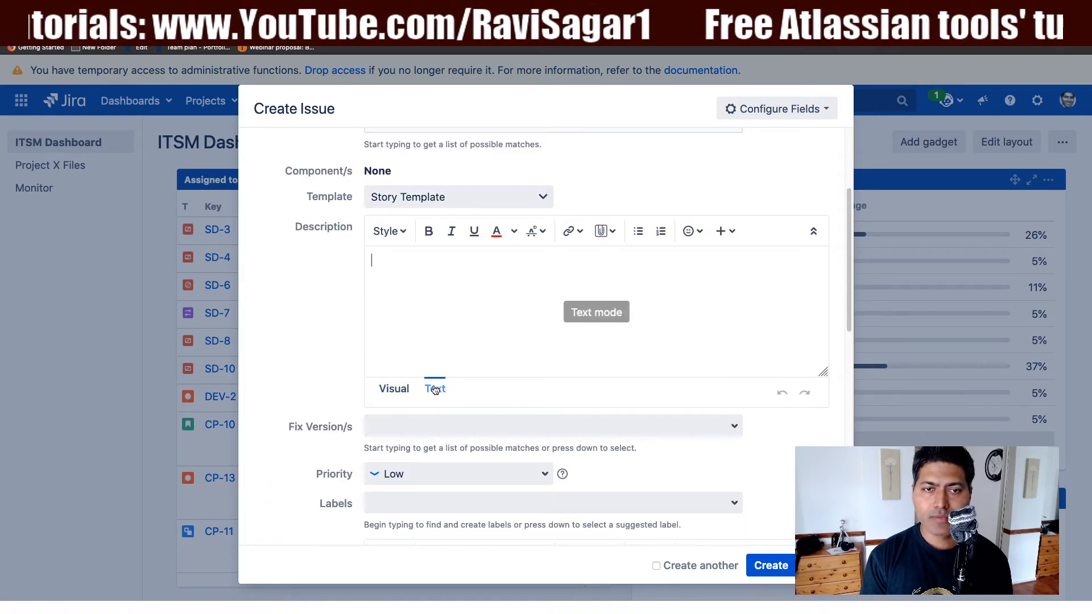
left_click(394, 388)
scroll(331, 380, "down", 6)
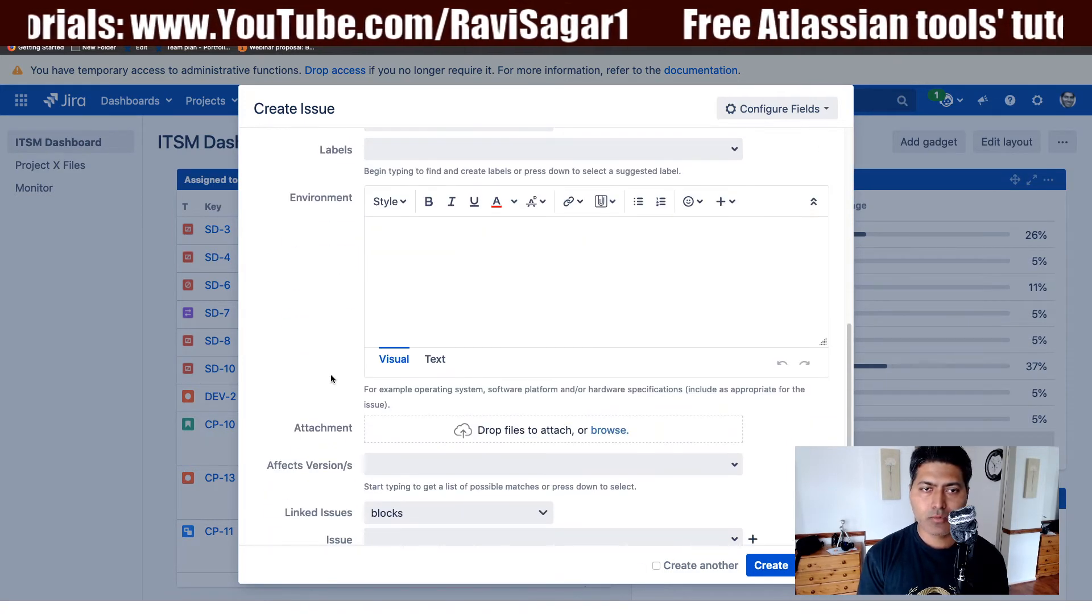
scroll(332, 379, "down", 4)
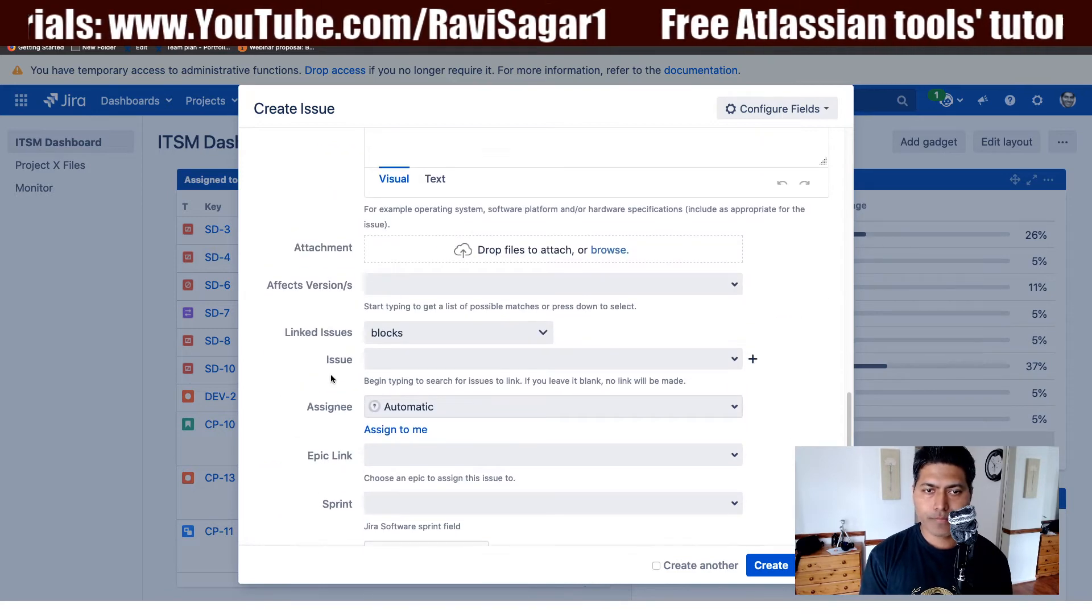
scroll(332, 379, "up", 8)
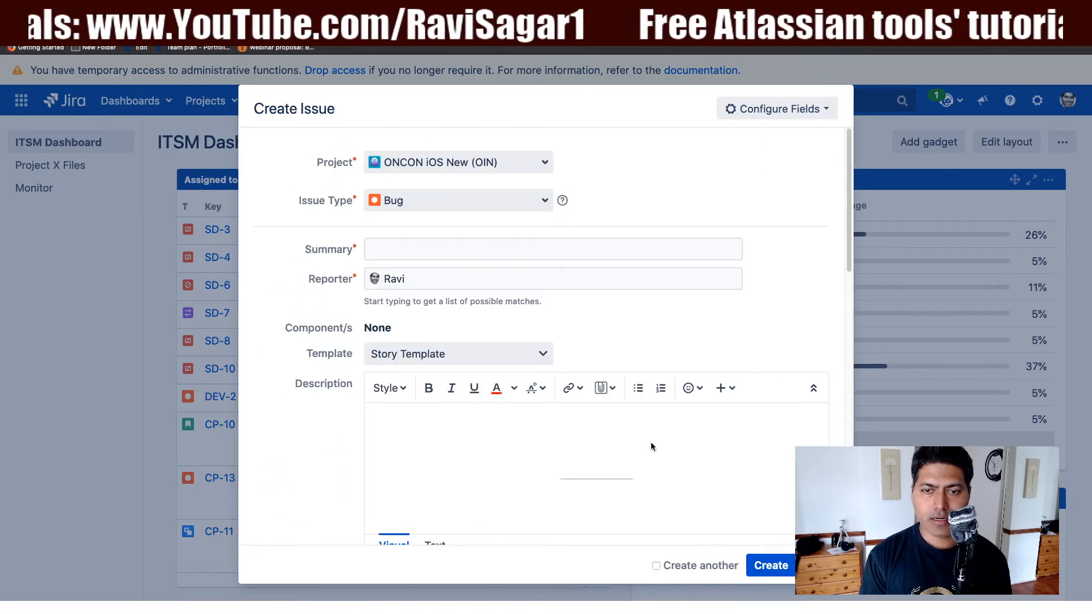
- Switch the new issue's project to ONCON Backend New (OBN) and look through its form for the Template field
left_click(502, 162)
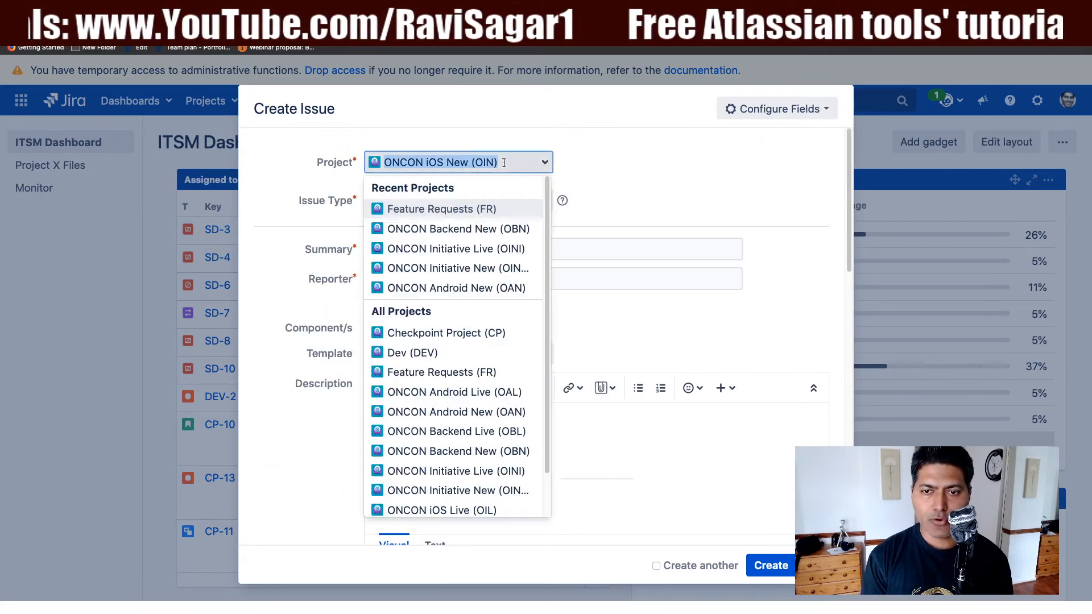
left_click(478, 230)
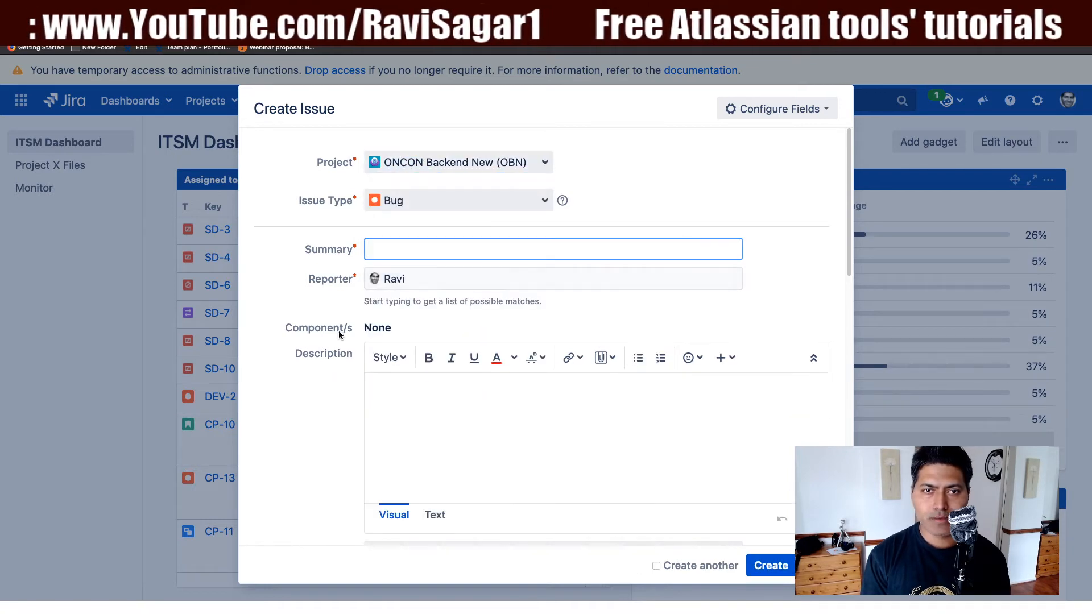
scroll(339, 331, "down", 7)
scroll(339, 333, "up", 3)
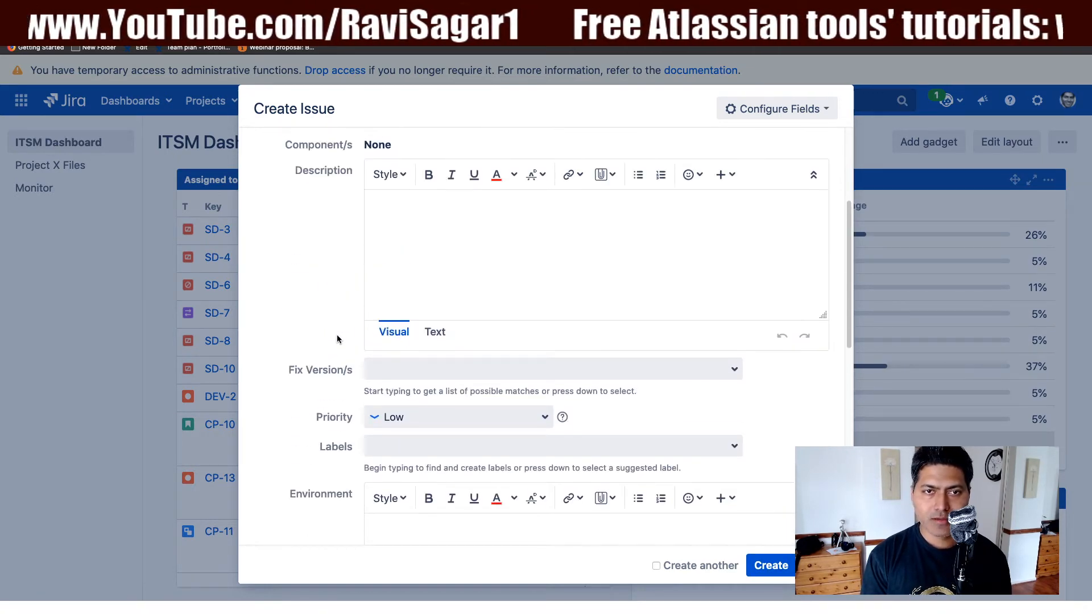
- Discard the open issue form, try Story Template in a new ONCON Backend New (OBN) issue, look through its form and cancel it
scroll(620, 403, "left", 5)
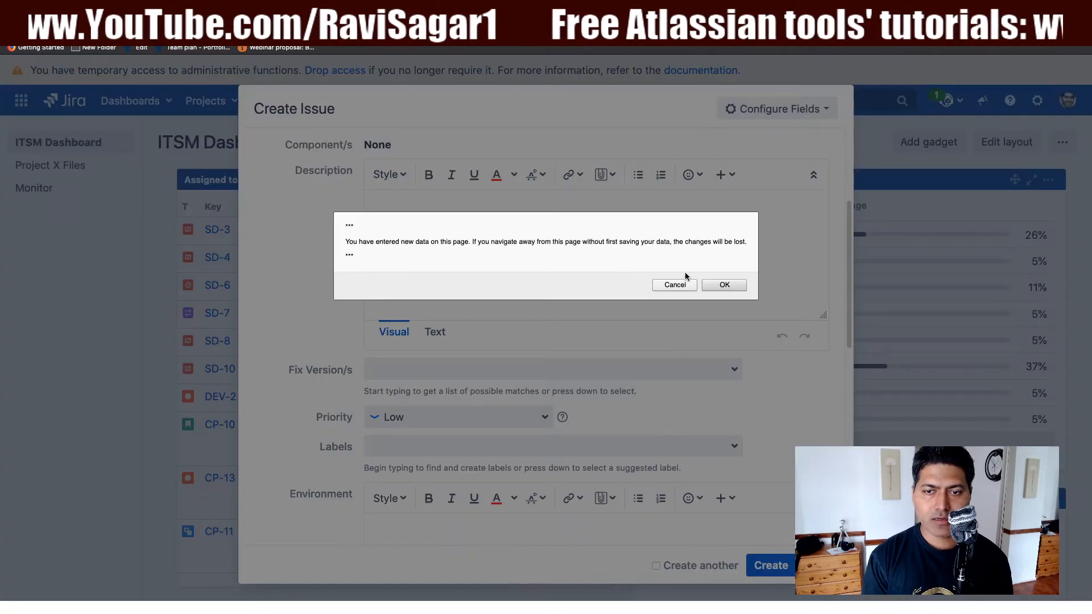
left_click(722, 284)
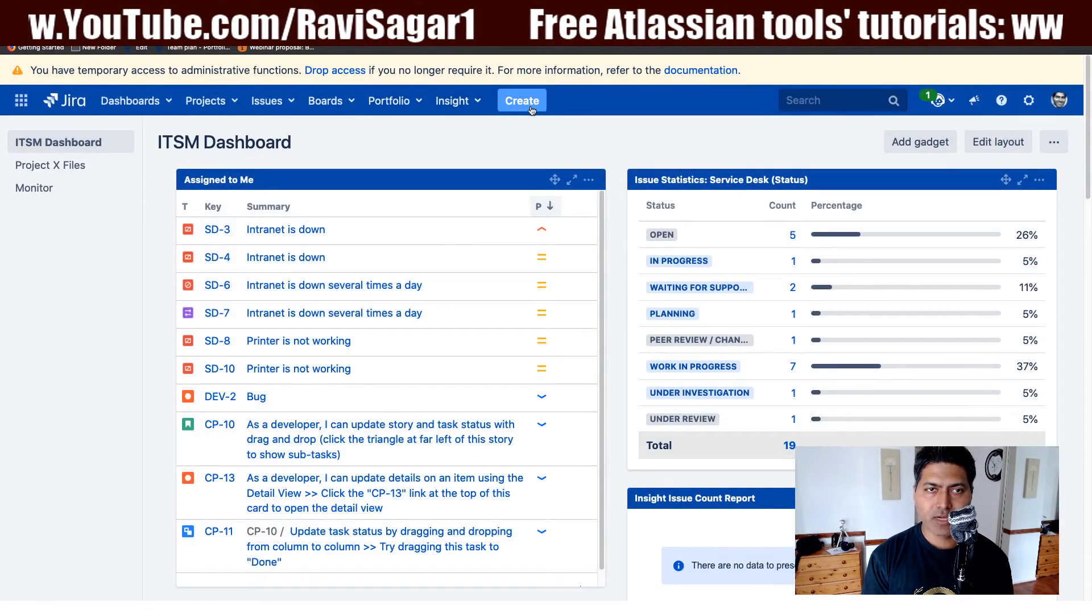
left_click(531, 109)
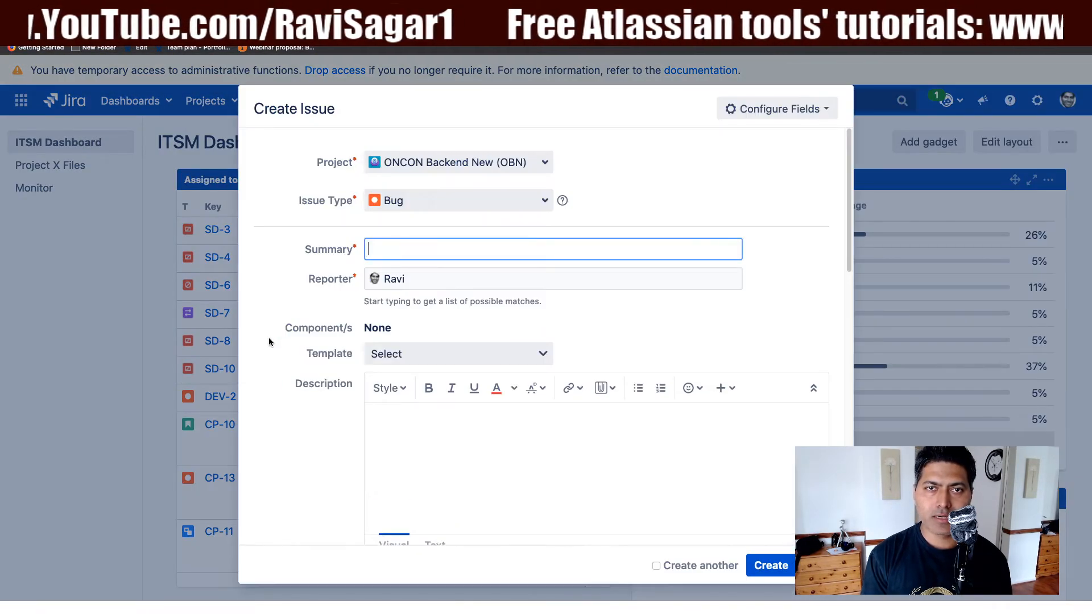
left_click(435, 354)
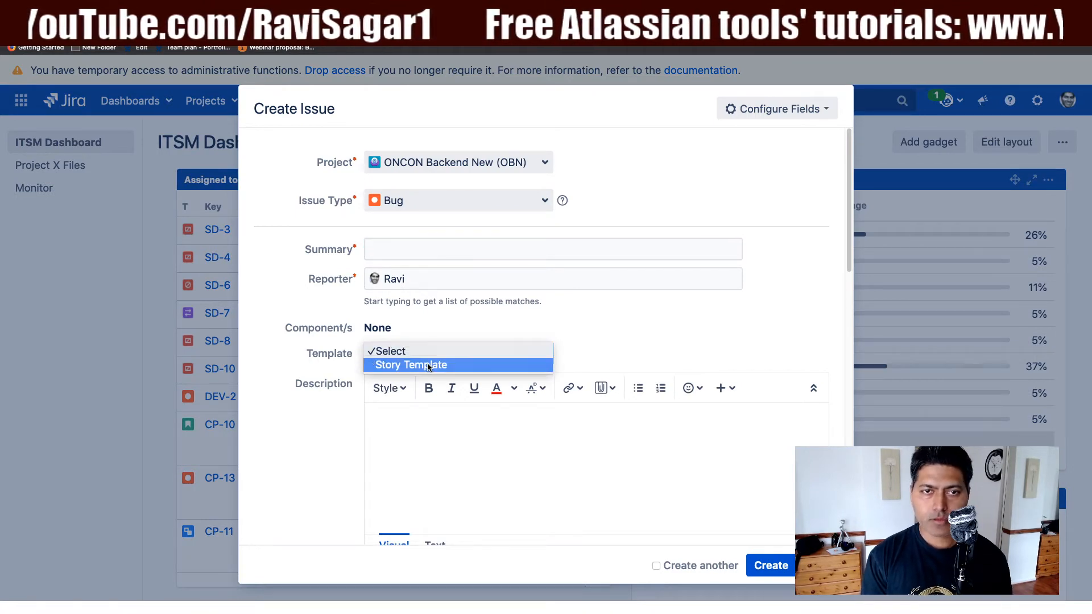
left_click(588, 316)
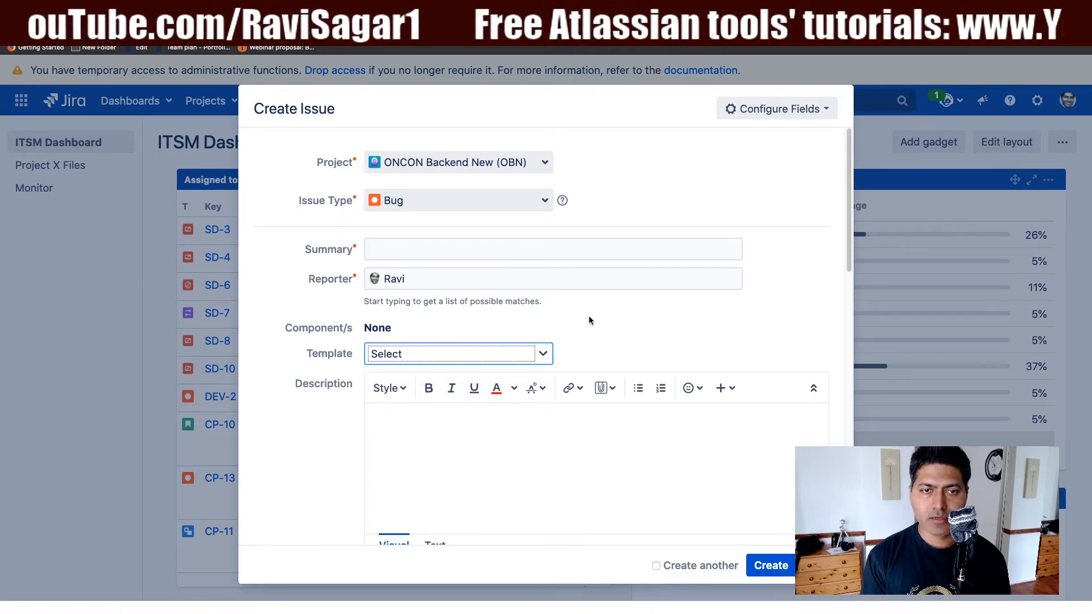
left_click(526, 356)
left_click(451, 368)
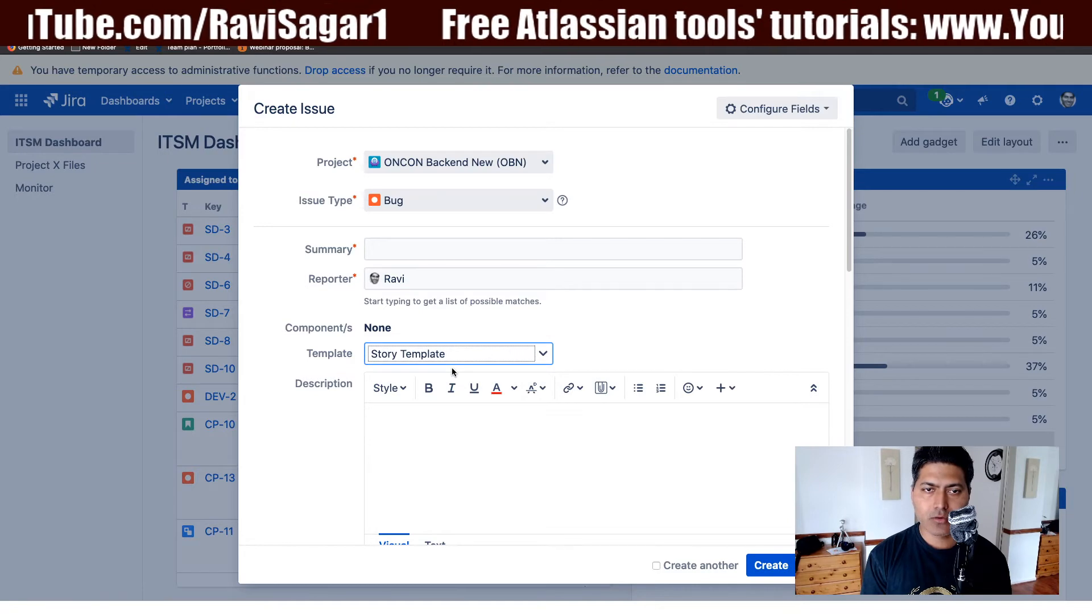
scroll(452, 367, "down", 10)
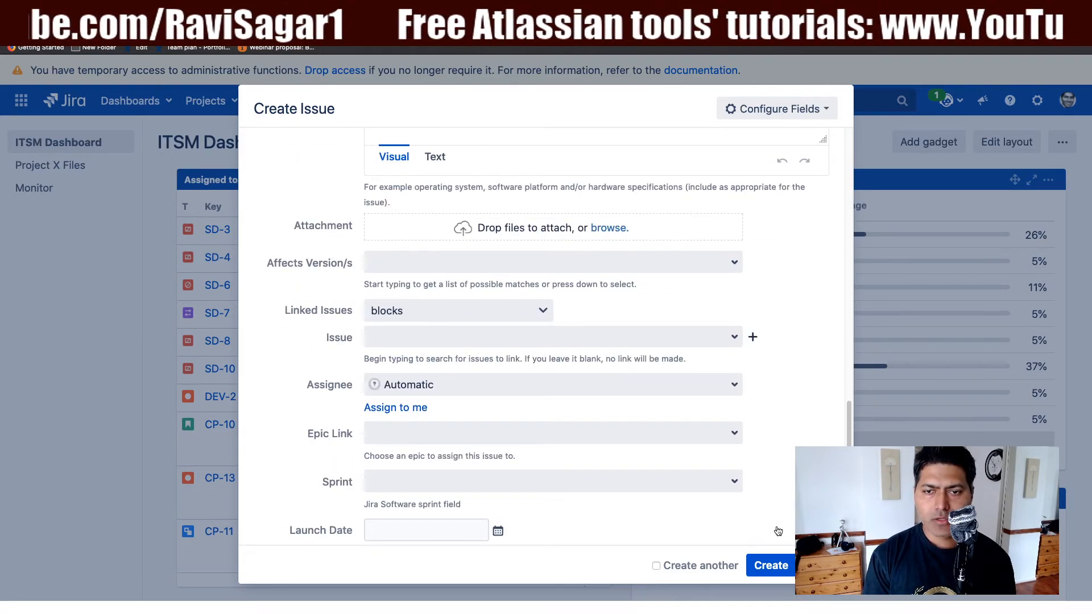
left_click(812, 565)
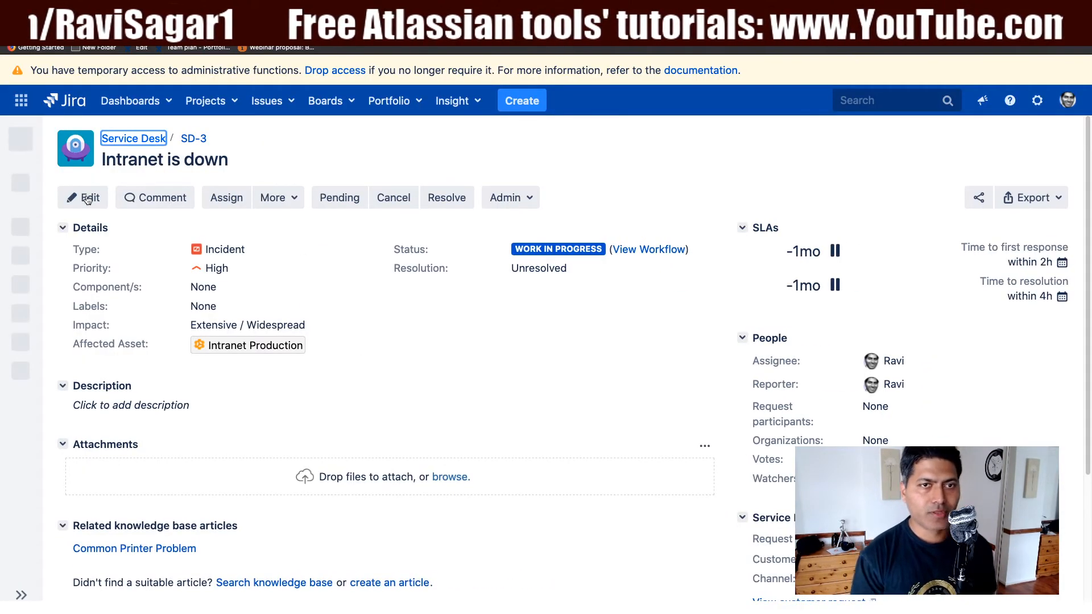
- Look through the edit form of Service Desk issue SD-3 for a Template field, then close it without changes
left_click(87, 199)
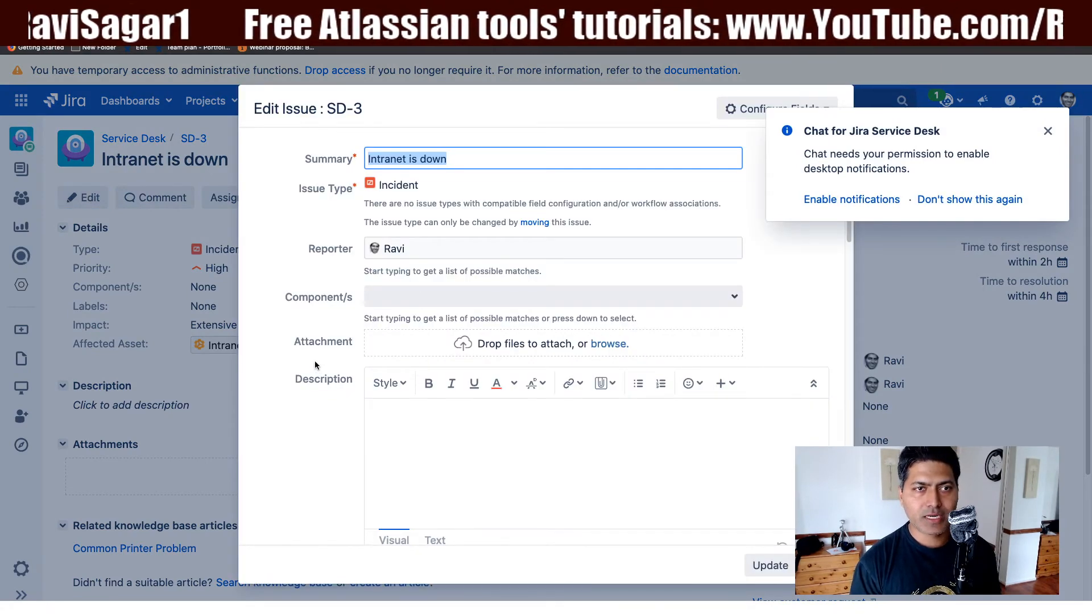
scroll(295, 371, "down", 5)
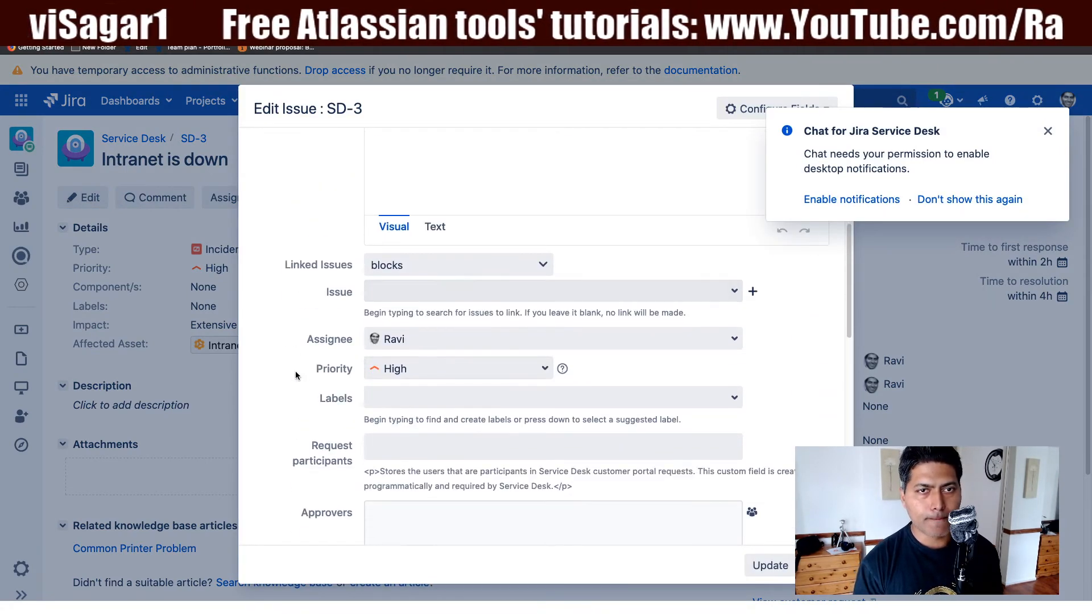
scroll(295, 370, "down", 10)
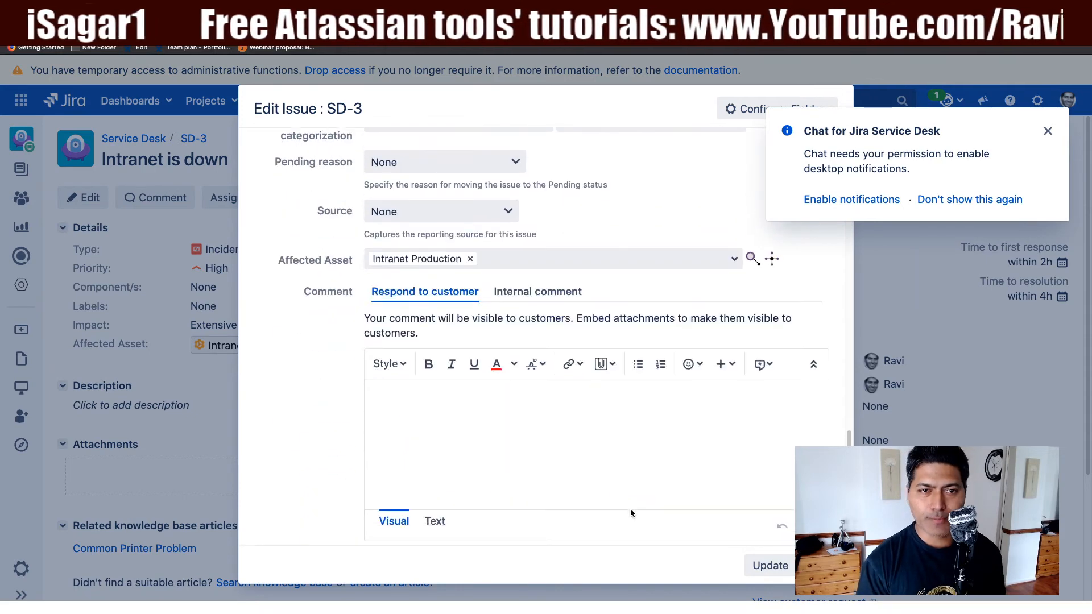
key("Escape")
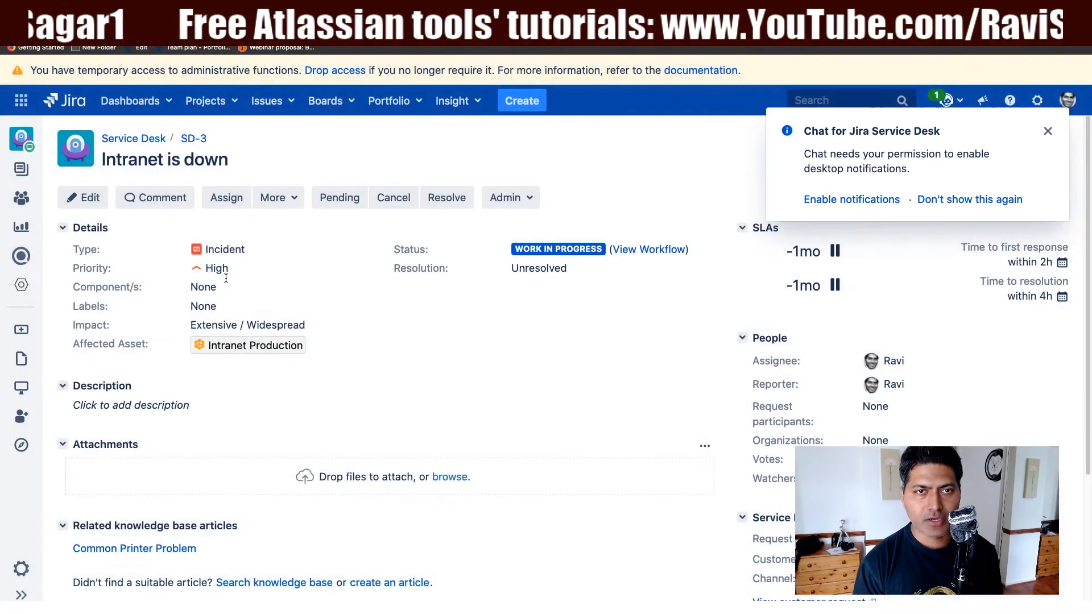
left_click(71, 203)
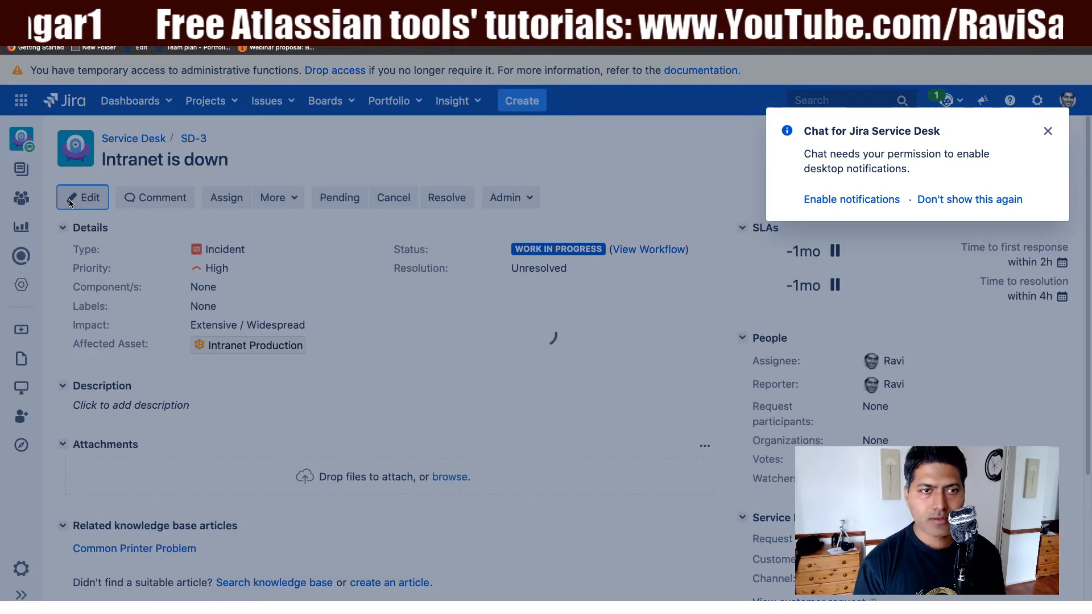
scroll(294, 359, "down", 4)
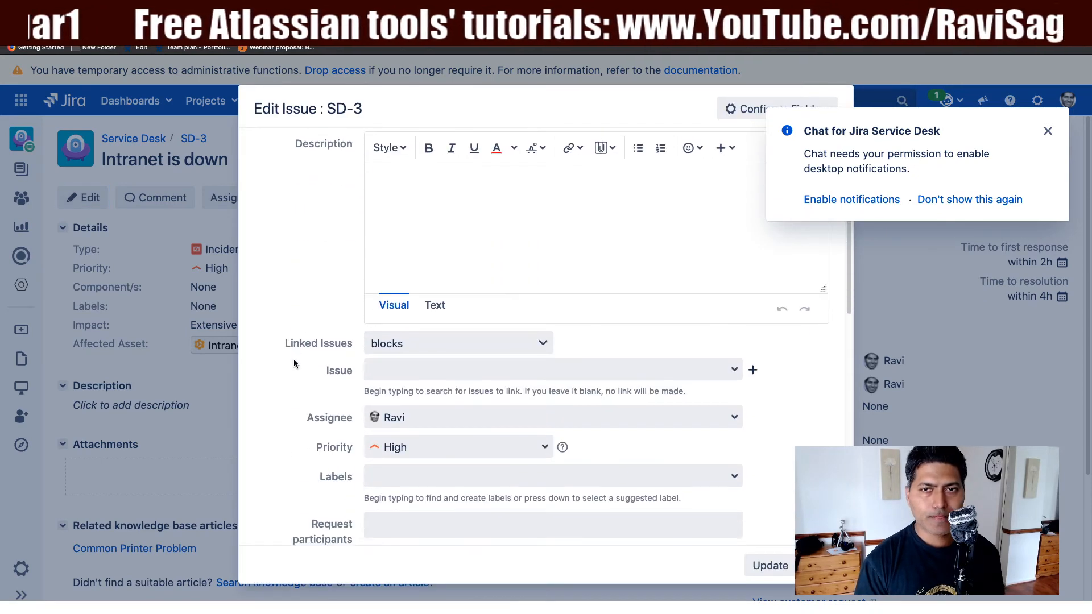
scroll(293, 363, "down", 10)
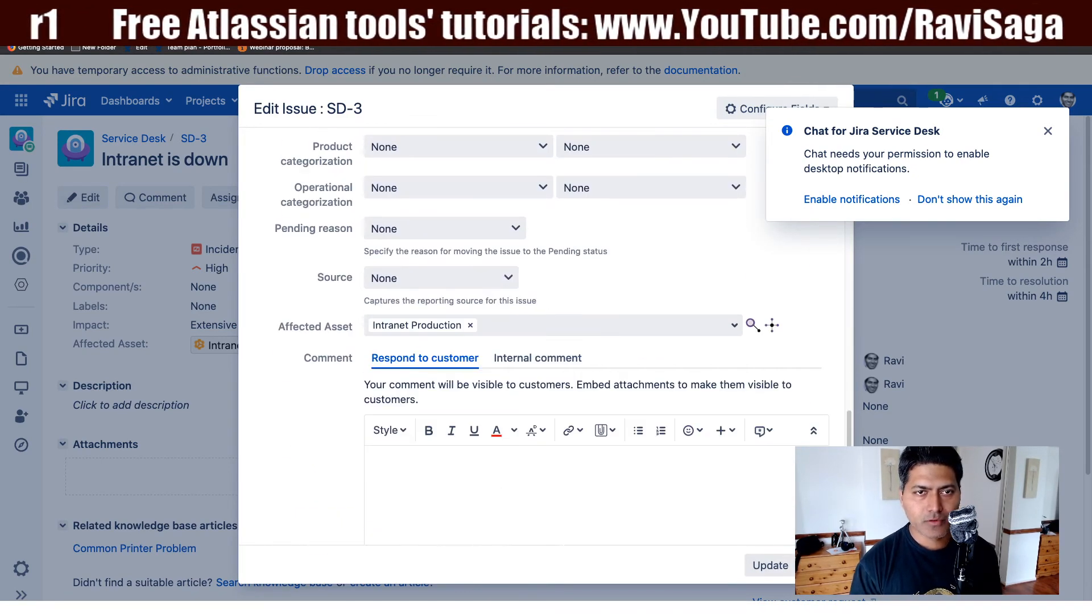
key("Escape")
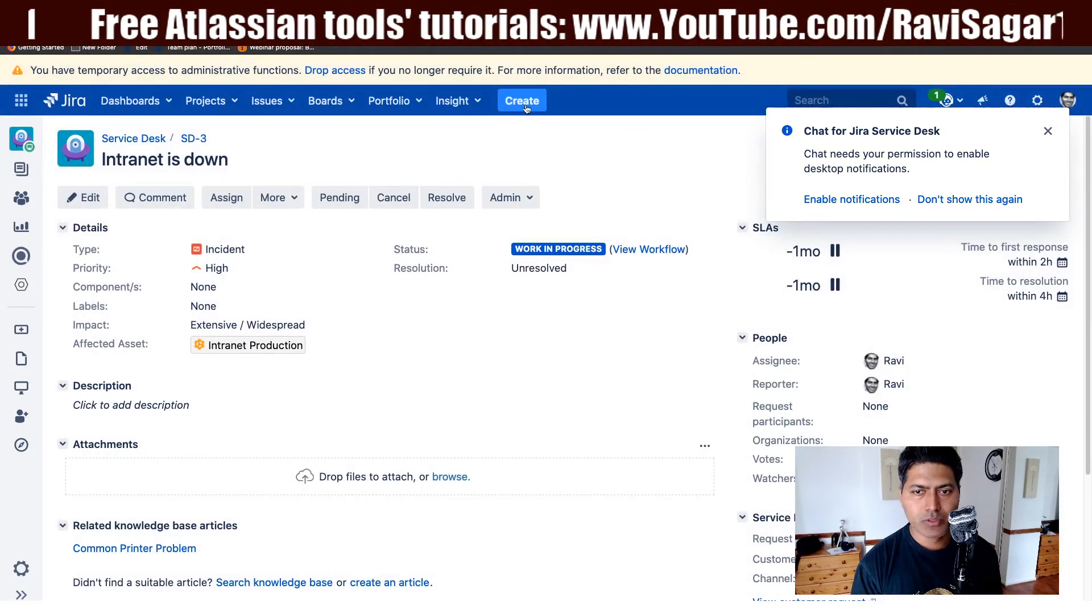
- Try Story Template in a new Service Desk (SD) task, check its Description for template content and discard the issue
left_click(527, 107)
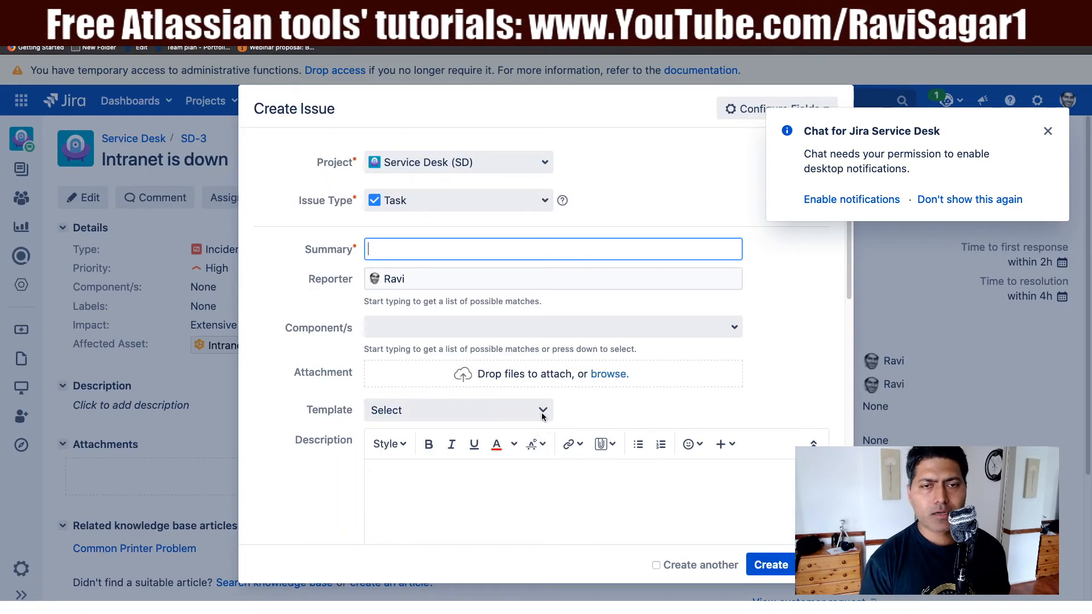
left_click(542, 417)
left_click(449, 419)
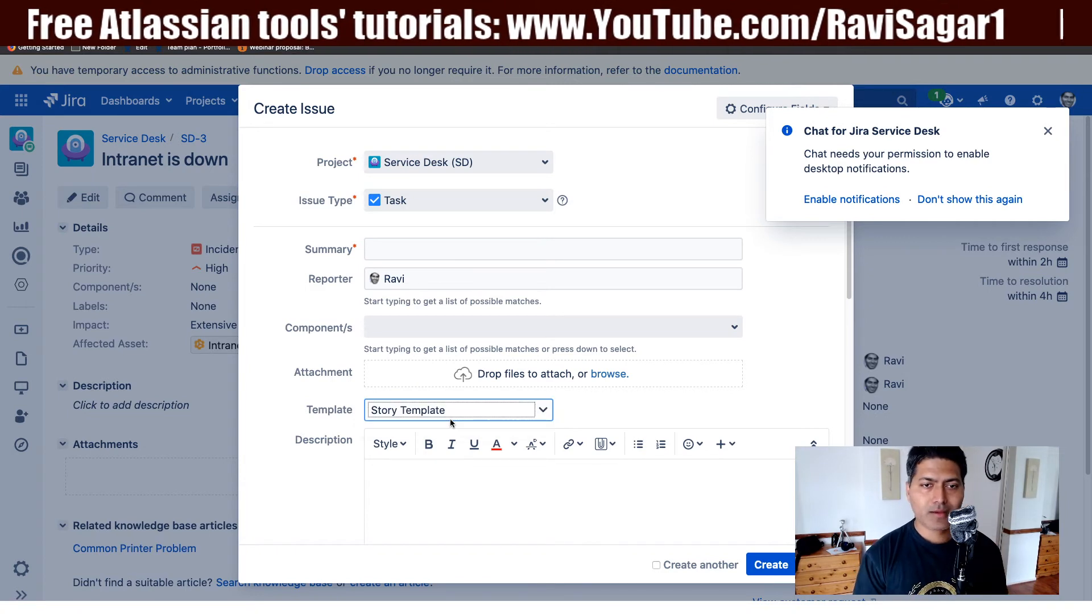
scroll(435, 472, "down", 3)
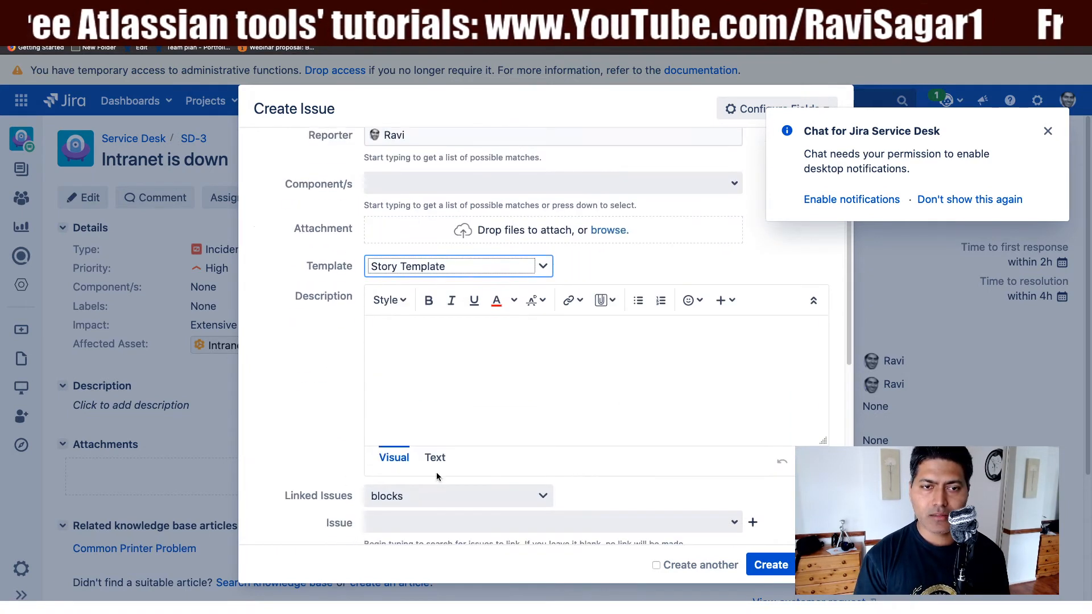
left_click(756, 557)
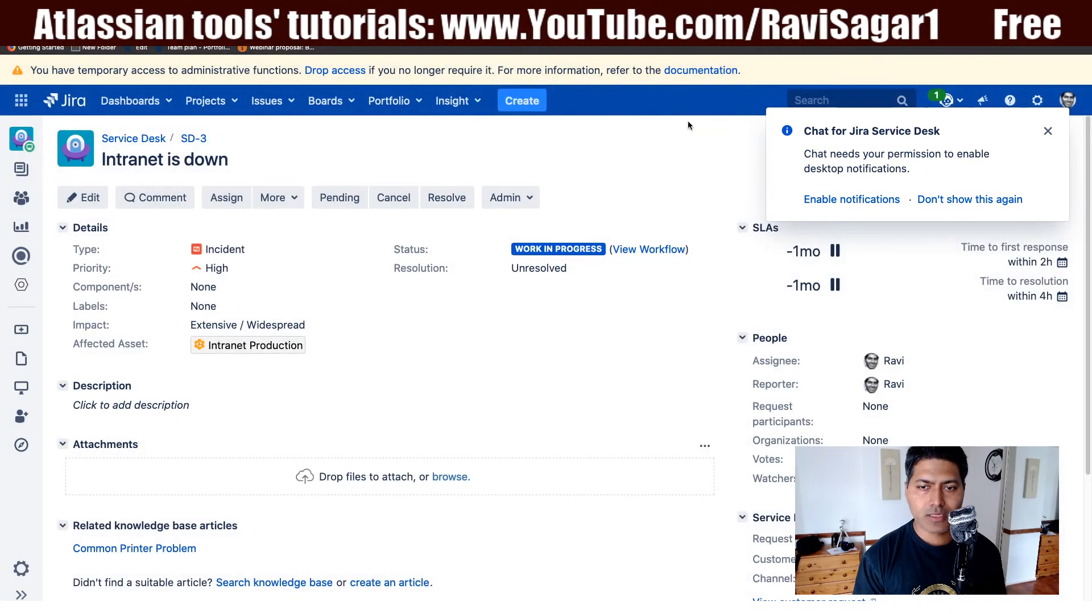
- Dismiss the chat notification and open the Canned Issues administration page
left_click(1048, 131)
left_click(1038, 103)
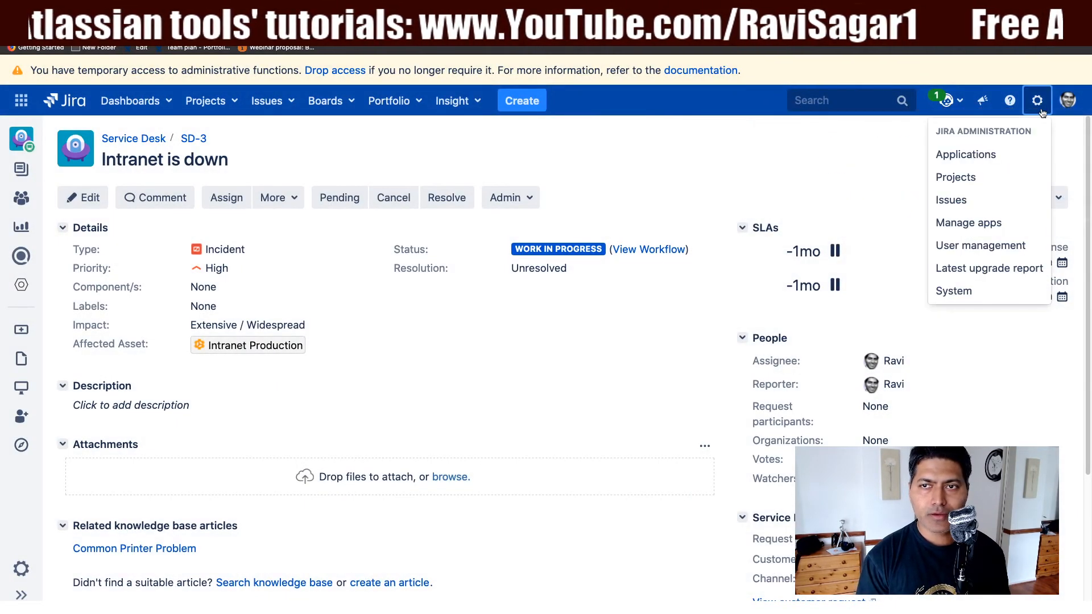
left_click(1000, 222)
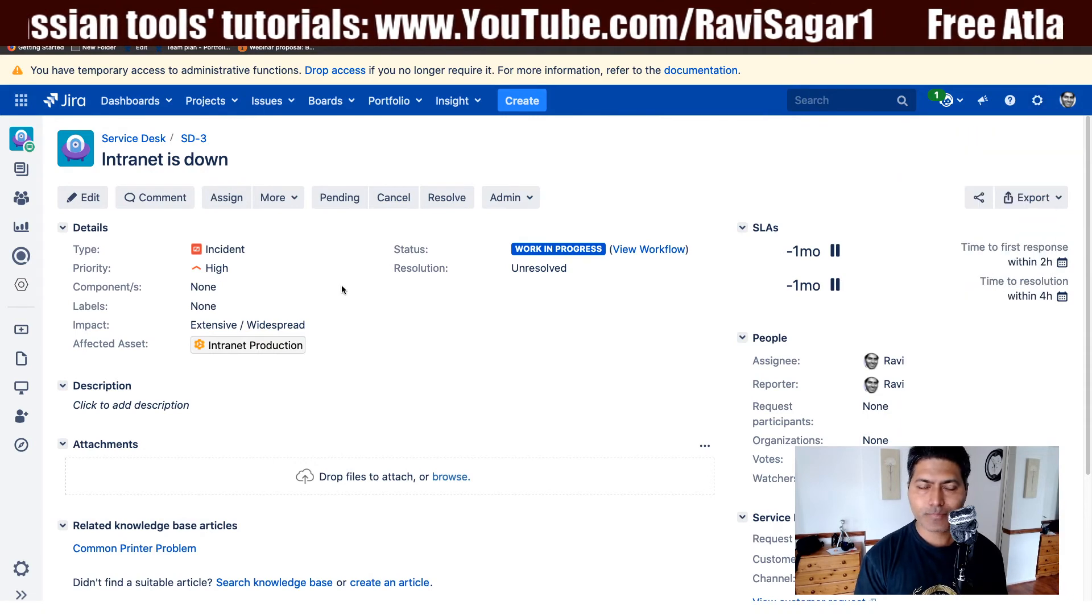
scroll(150, 379, "down", 10)
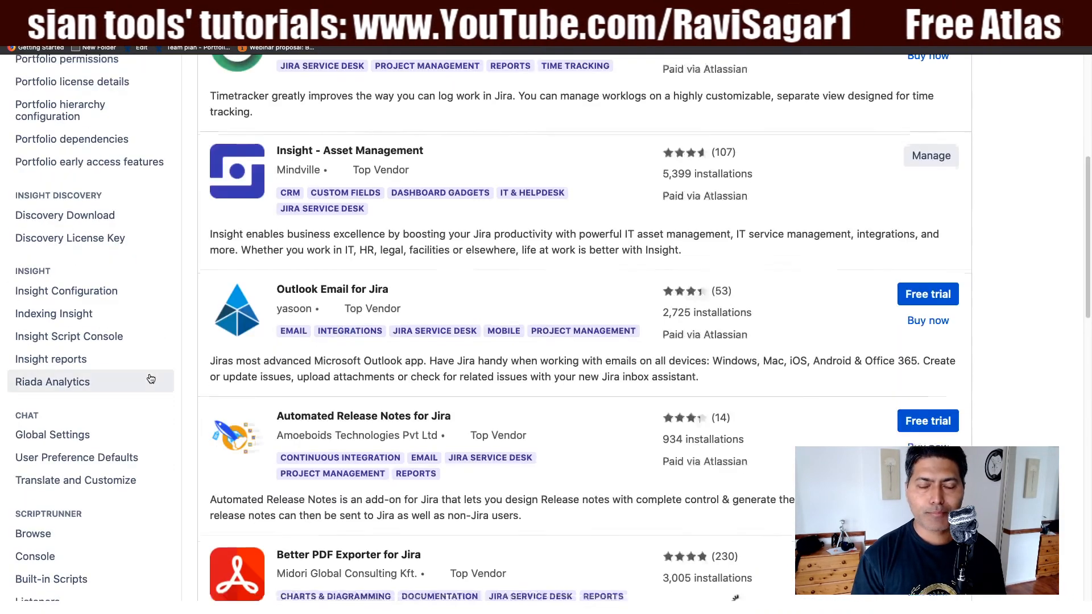
scroll(151, 380, "down", 5)
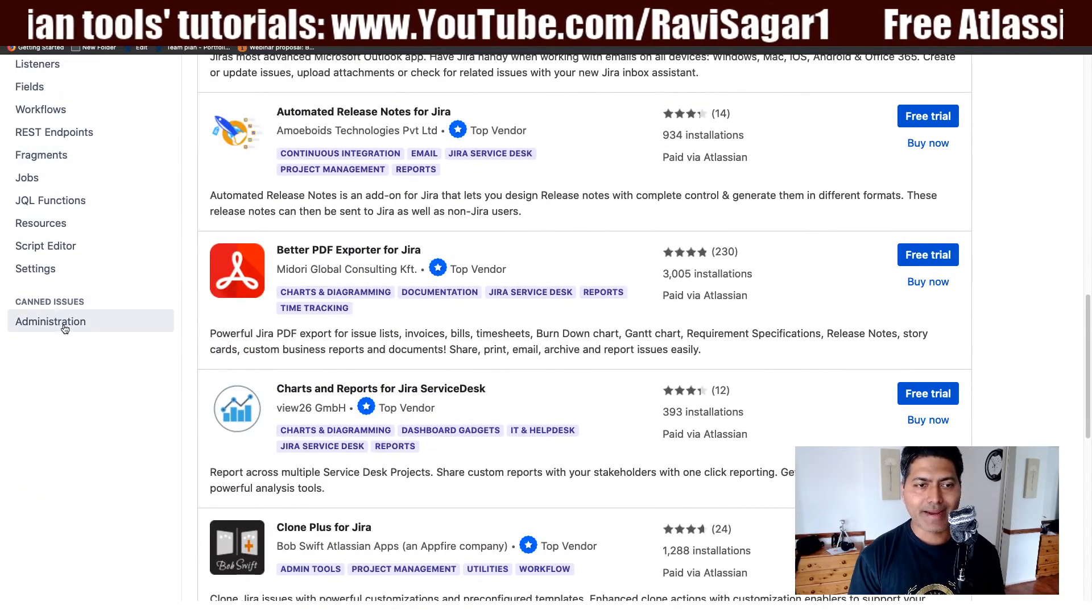
left_click(64, 328)
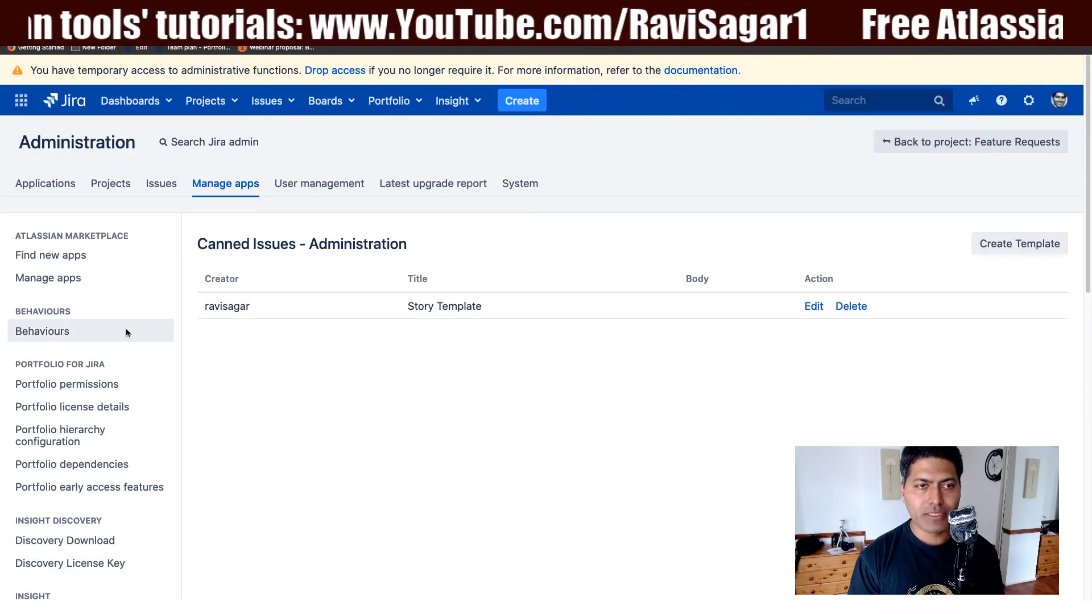
- Fill Story Template's body with the separate lines "This is my story:", "Do this:" and "Do that:", and save the template
left_click(813, 306)
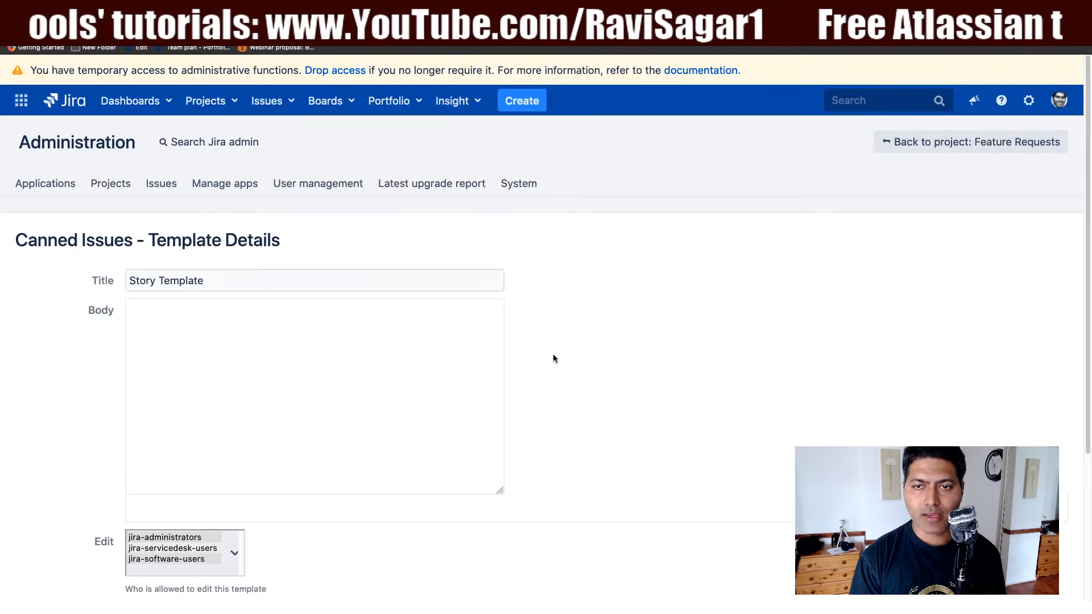
scroll(553, 359, "down", 3)
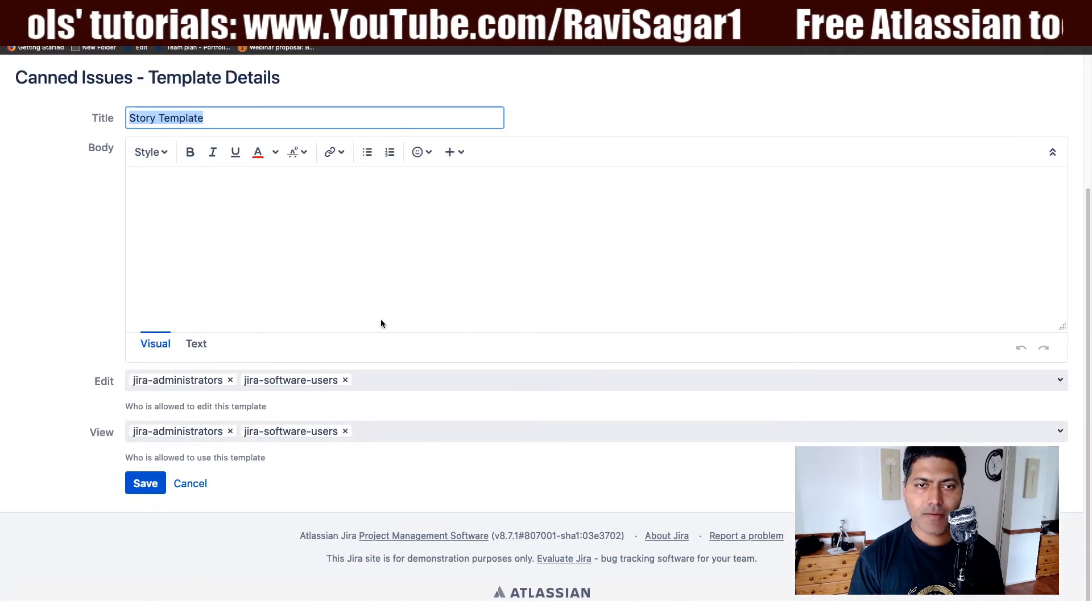
left_click(308, 266)
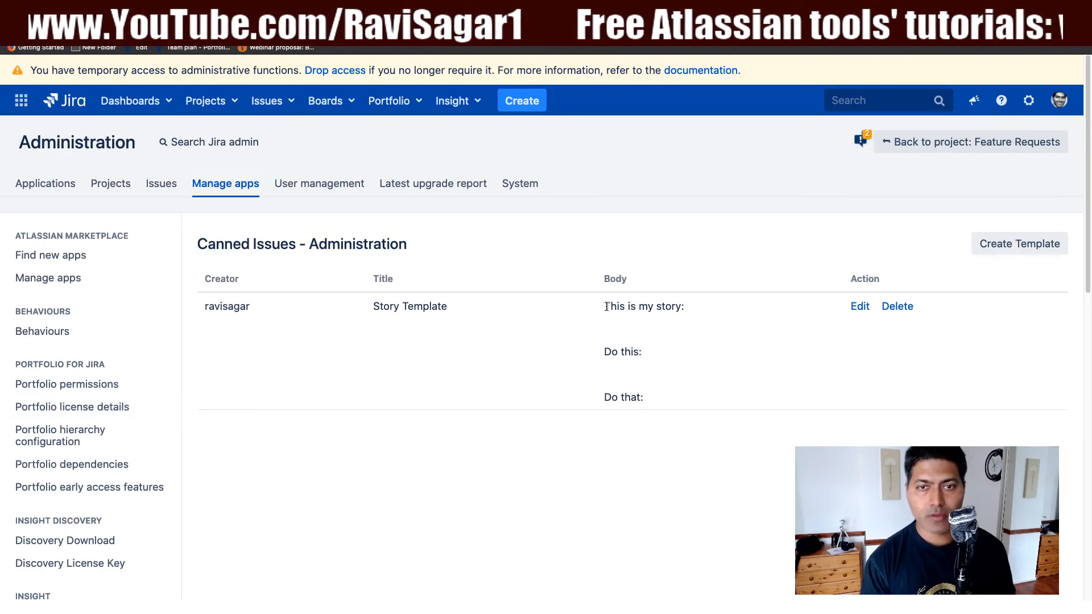
left_click_drag(604, 307, 705, 391)
left_click(708, 390)
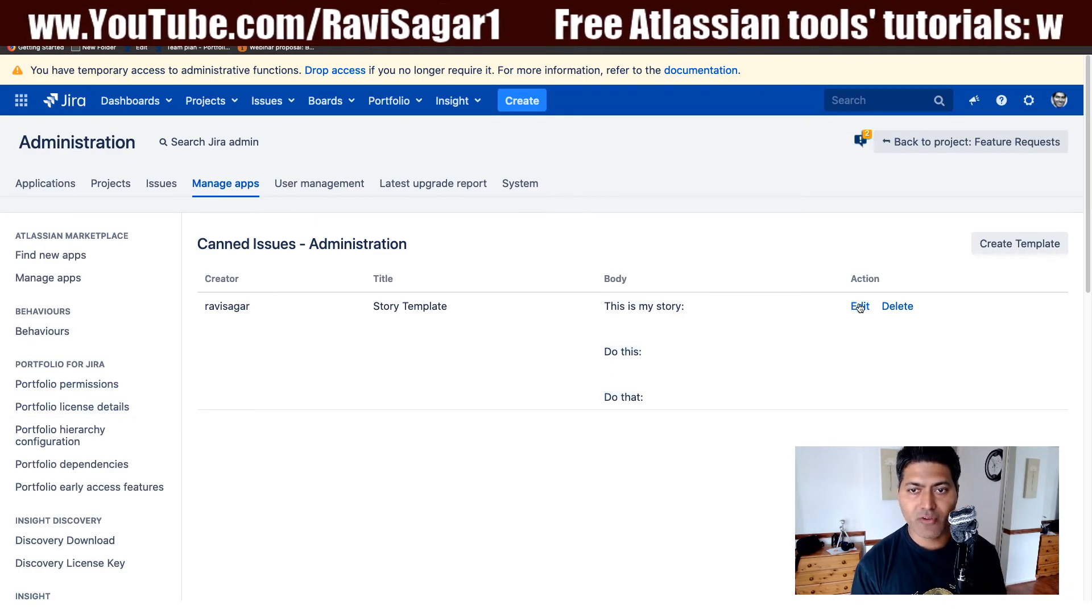
- Reopen Story Template for editing, check its Body and permission fields, and leave without saving
left_click(853, 310)
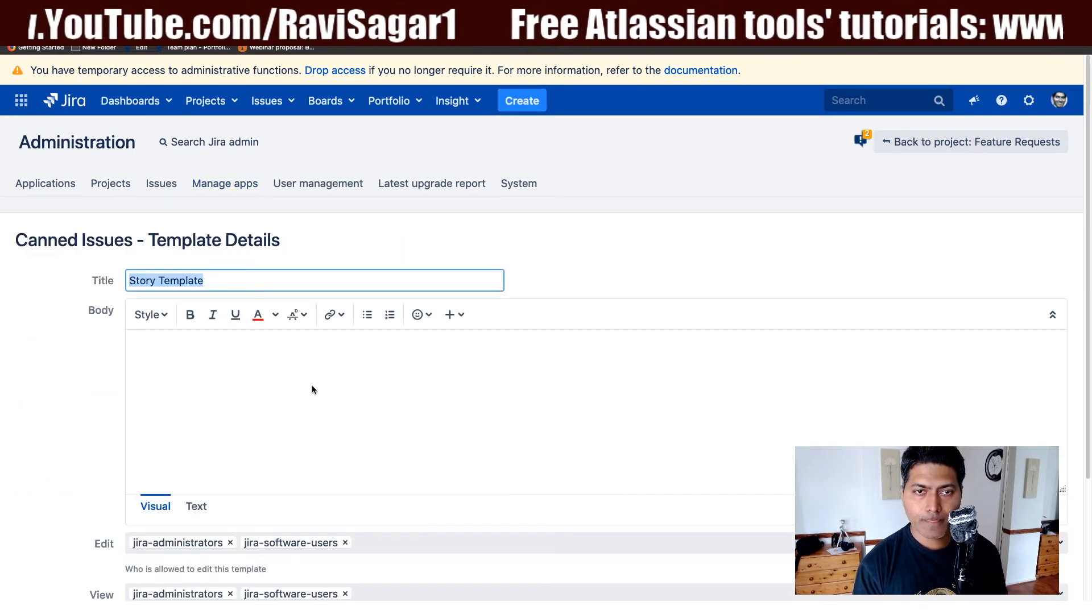
left_click(306, 407)
scroll(59, 408, "down", 3)
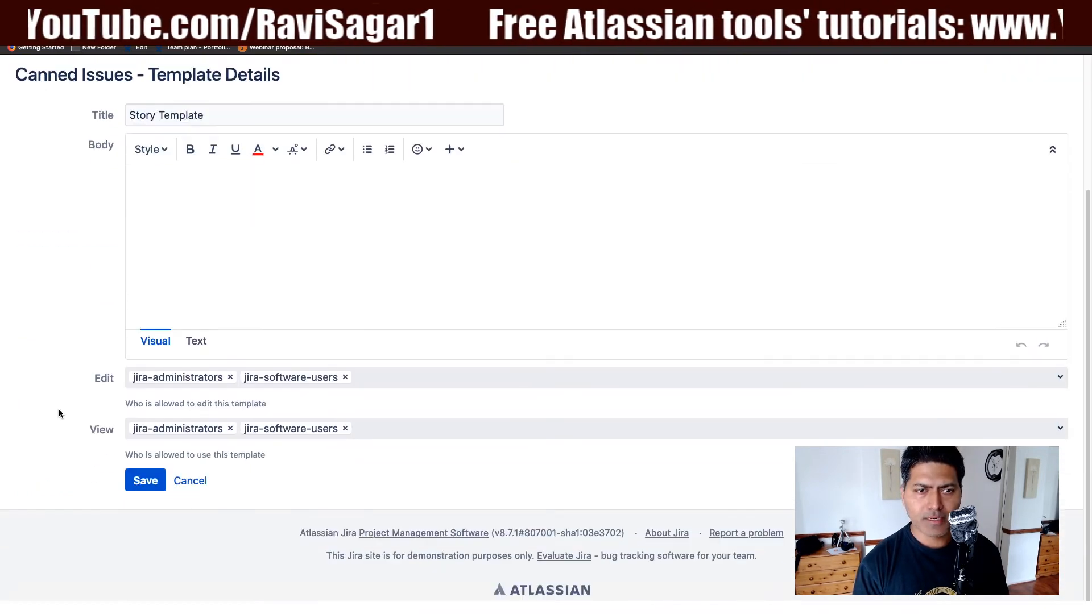
left_click(195, 481)
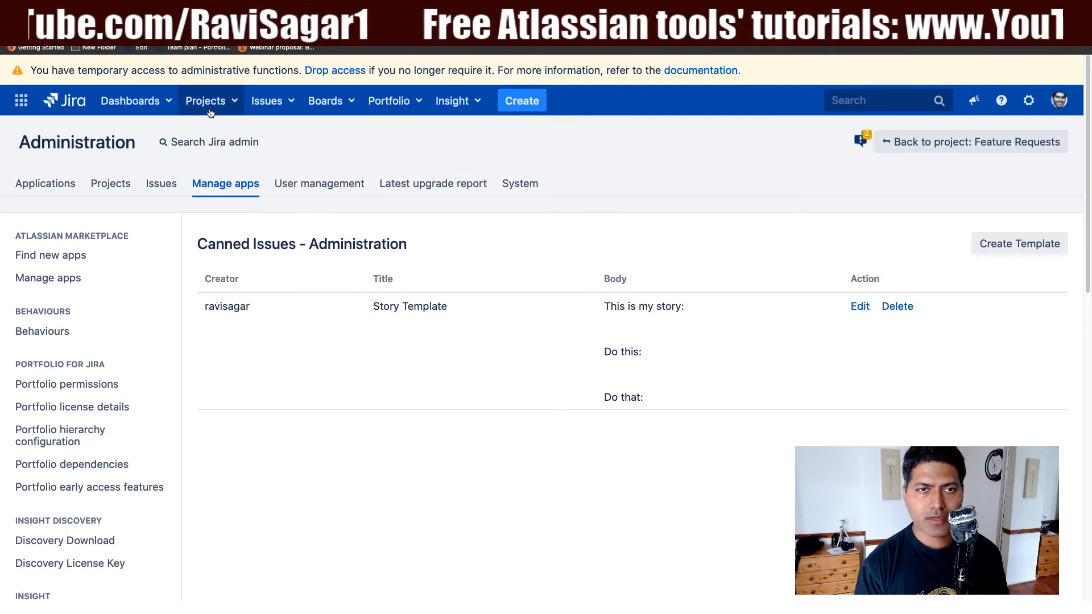
- Start a new task in the Service Desk (SD) project and apply Story Template to its Description
left_click(523, 101)
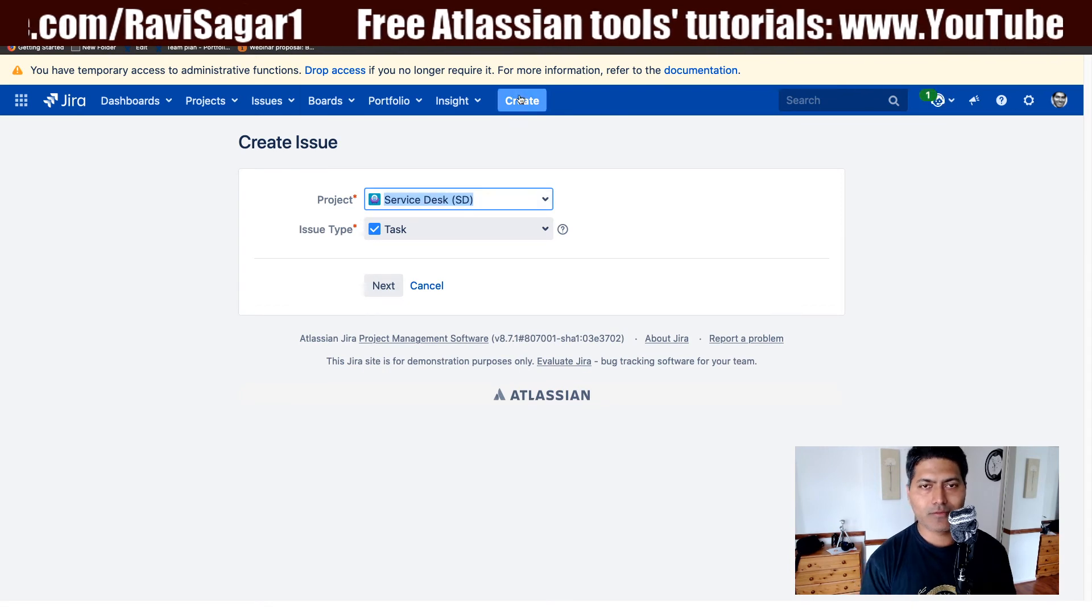
left_click(522, 102)
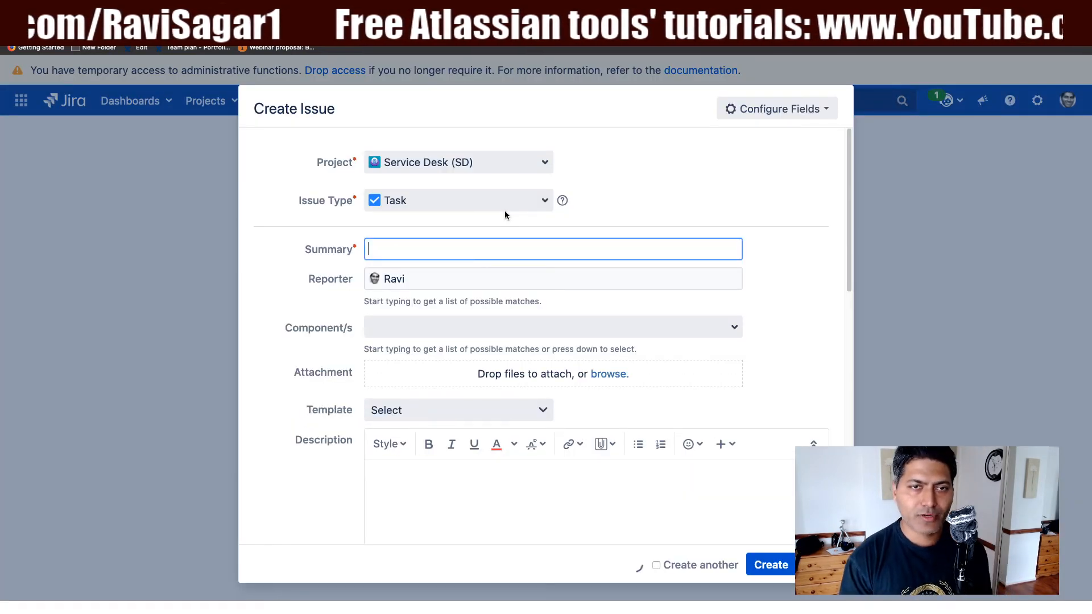
scroll(439, 365, "down", 2)
left_click(488, 344)
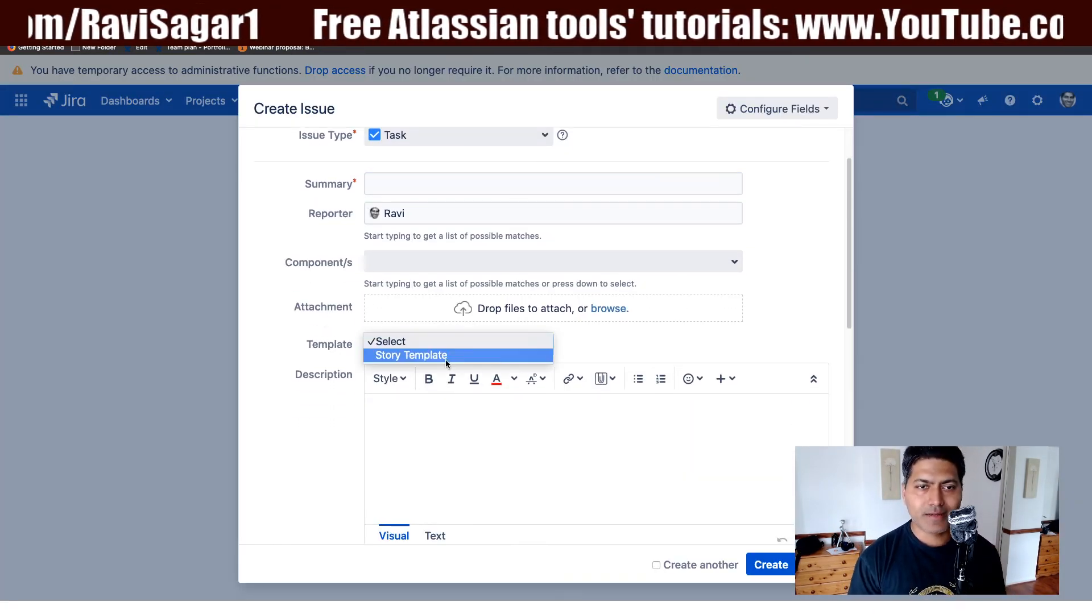
left_click(446, 357)
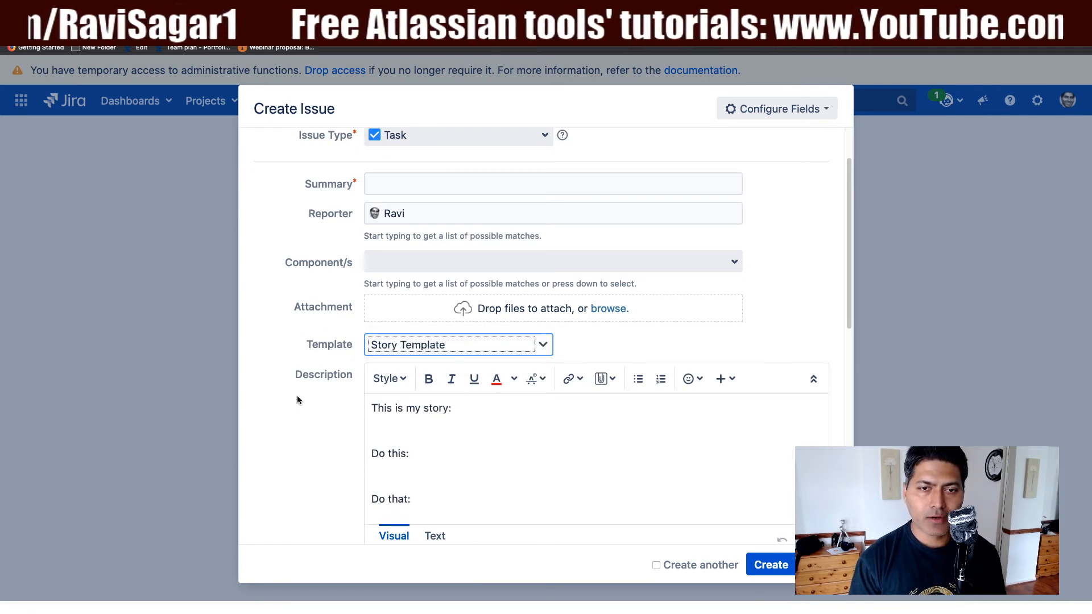
scroll(297, 395, "down", 1)
left_click(480, 396)
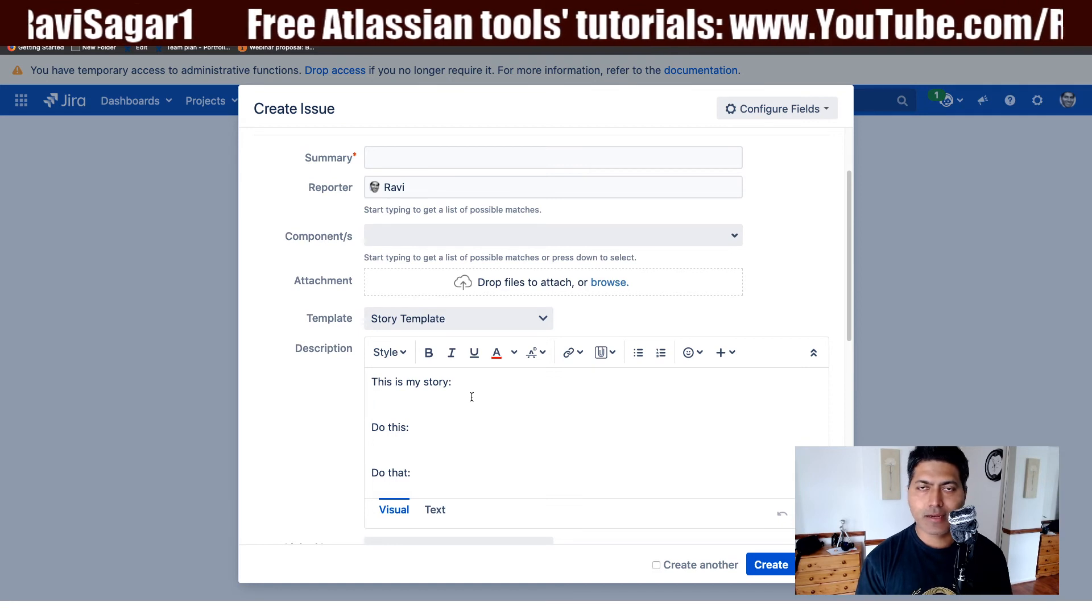
- Set the Summary to "This is a new task" and add "Do this", "and this" and "and this" under the three template lines in the Description
scroll(305, 418, "up", 3)
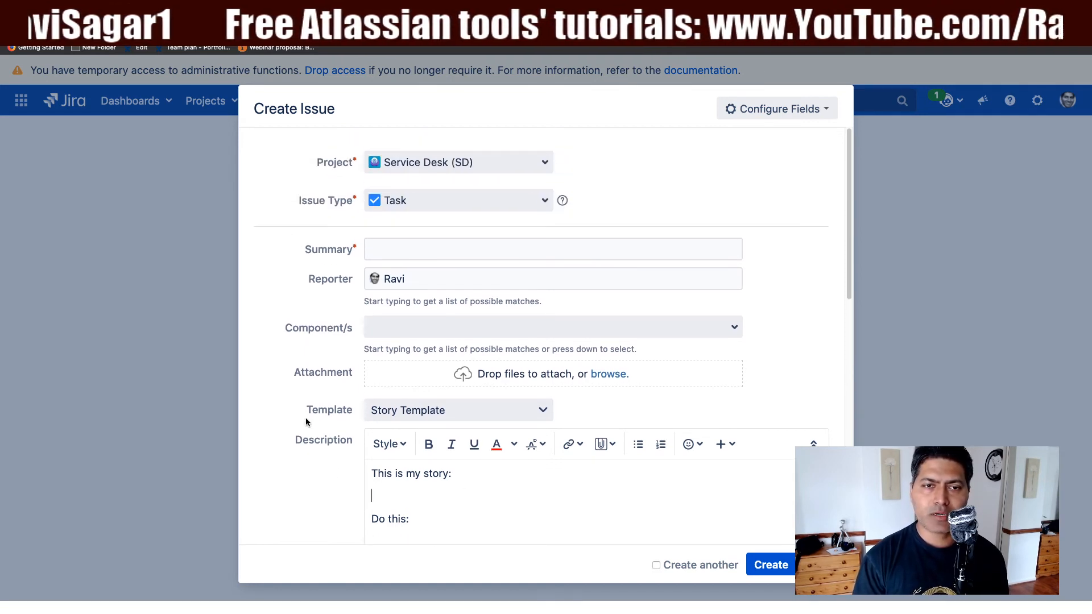
left_click(418, 255)
type("This")
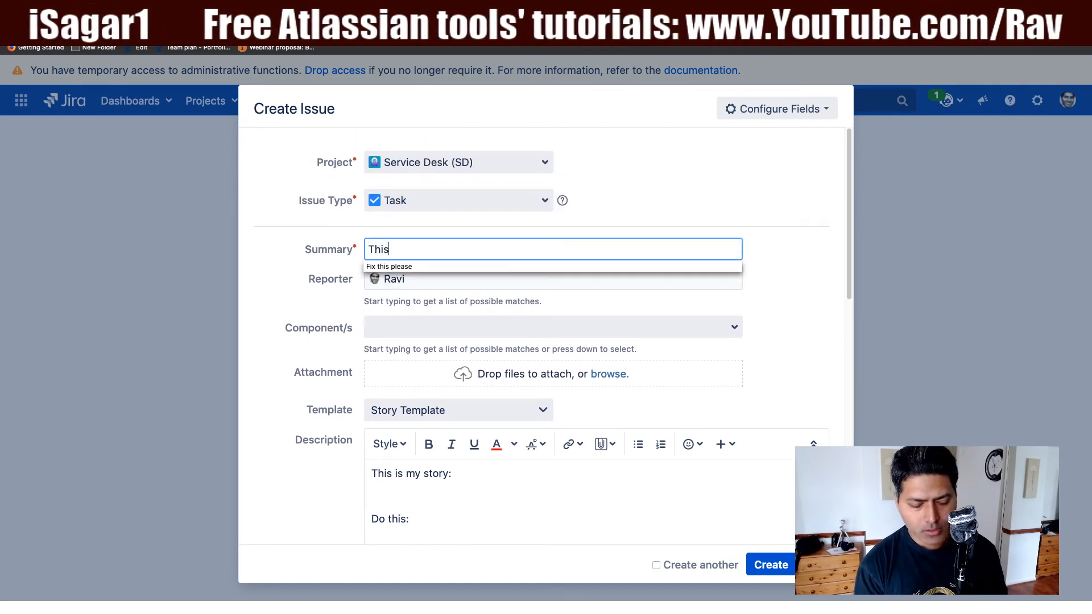
type(" is a new task")
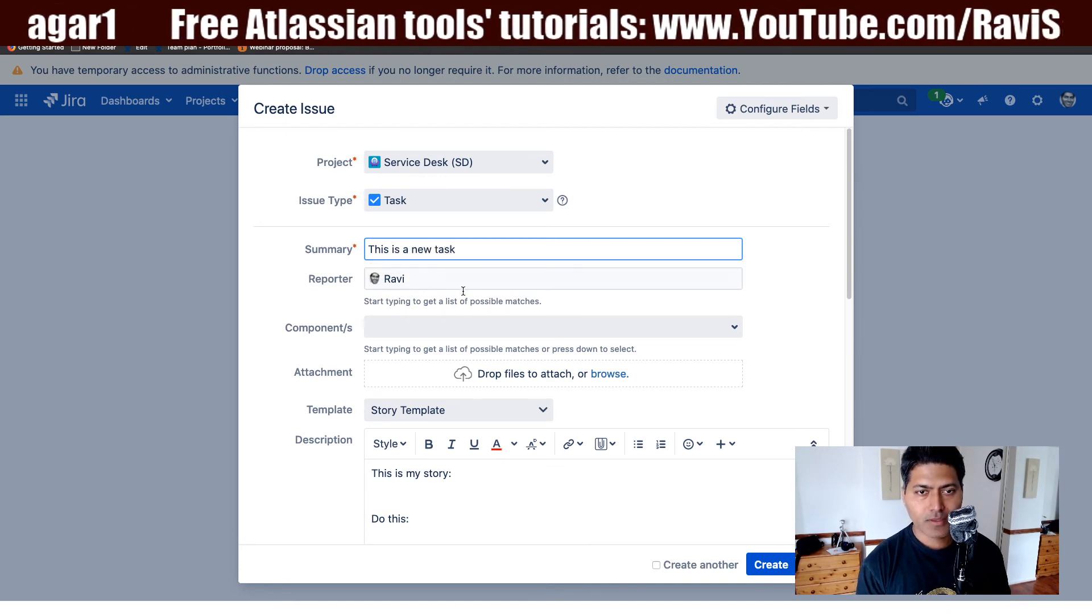
scroll(463, 290, "down", 5)
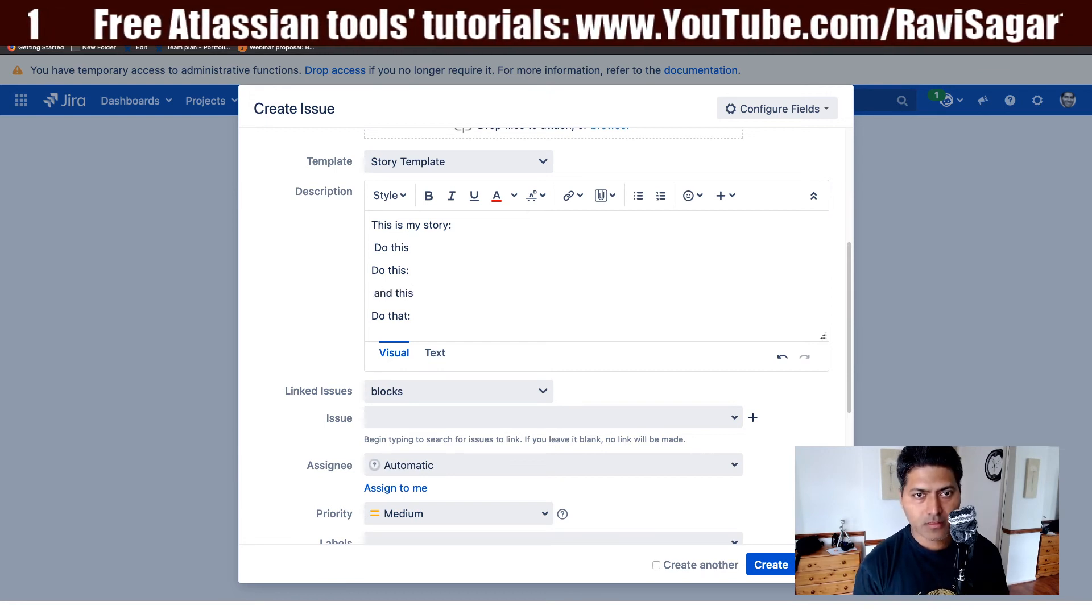
key("Return")
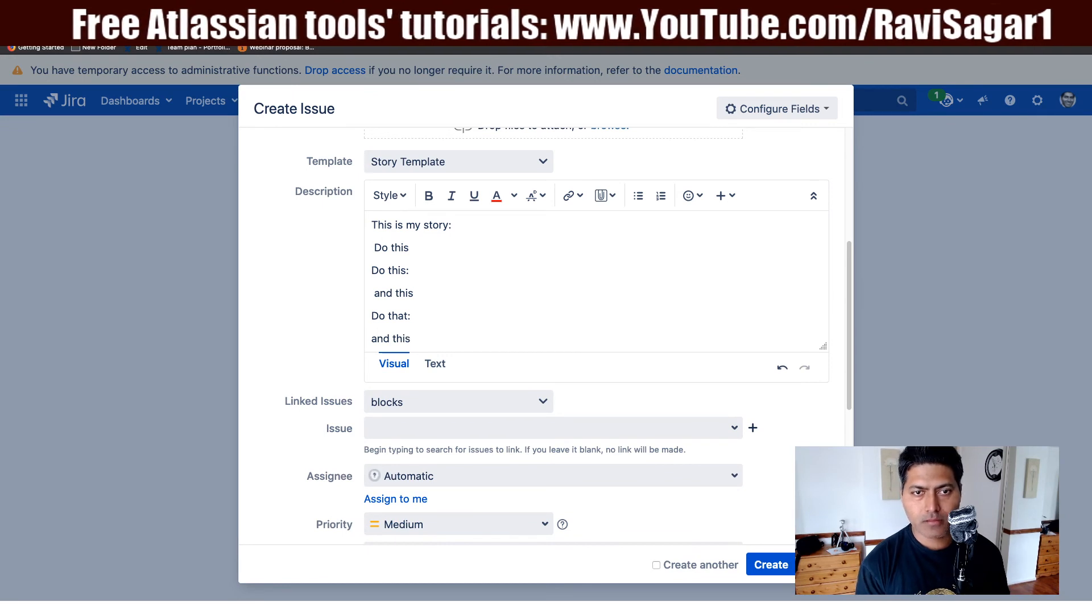
- Create the task and open the new issue to check its Description
left_click(780, 569)
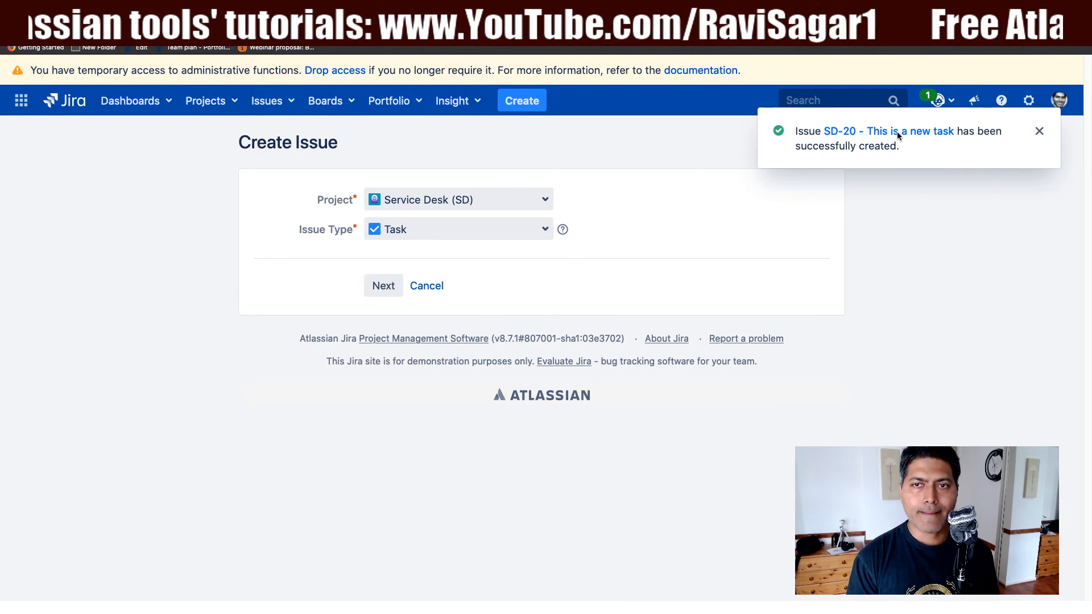
left_click(896, 131)
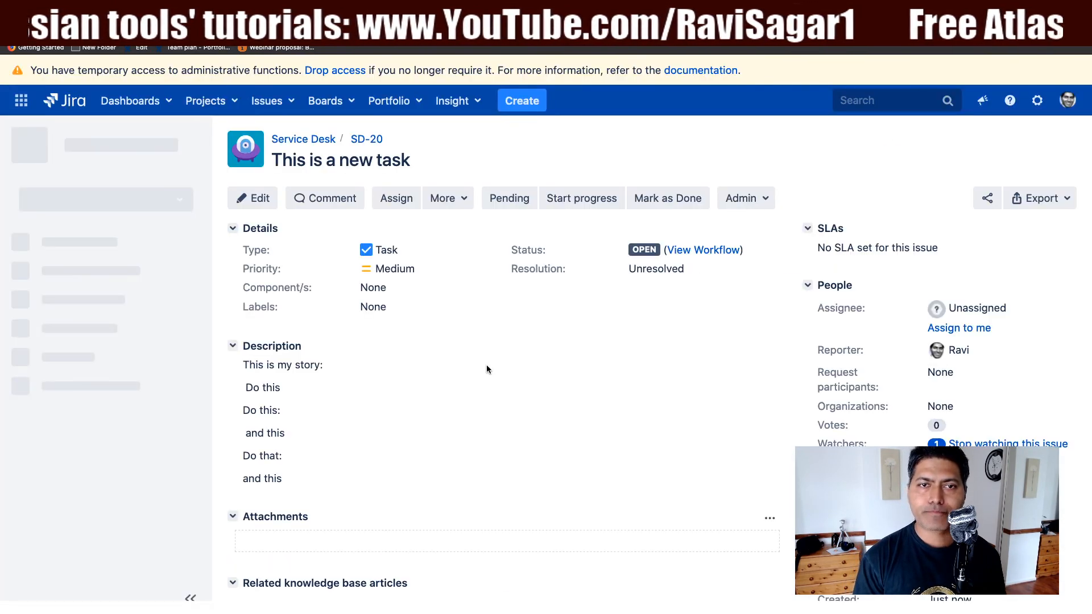